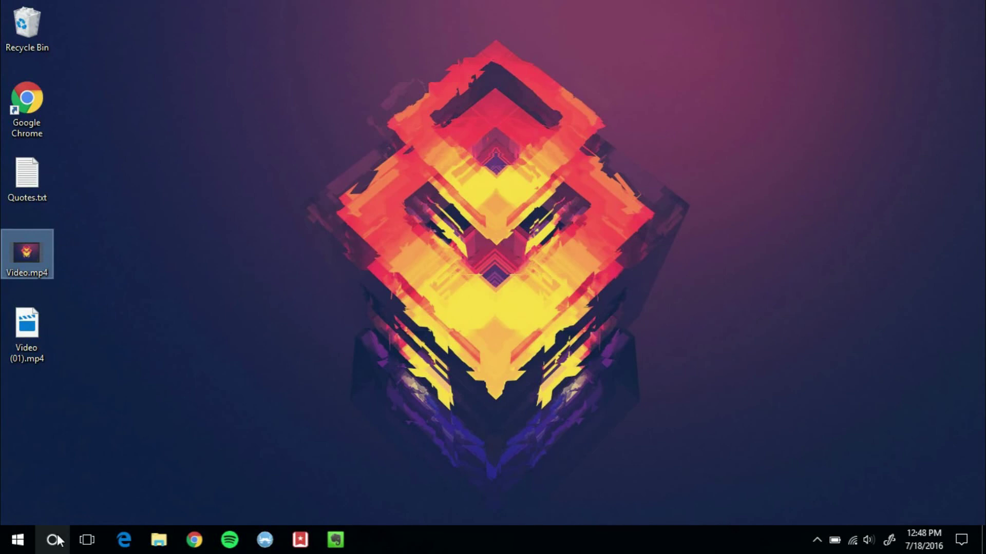
Open Cortana's feed of updates and news and scroll through it.
left_click(53, 540)
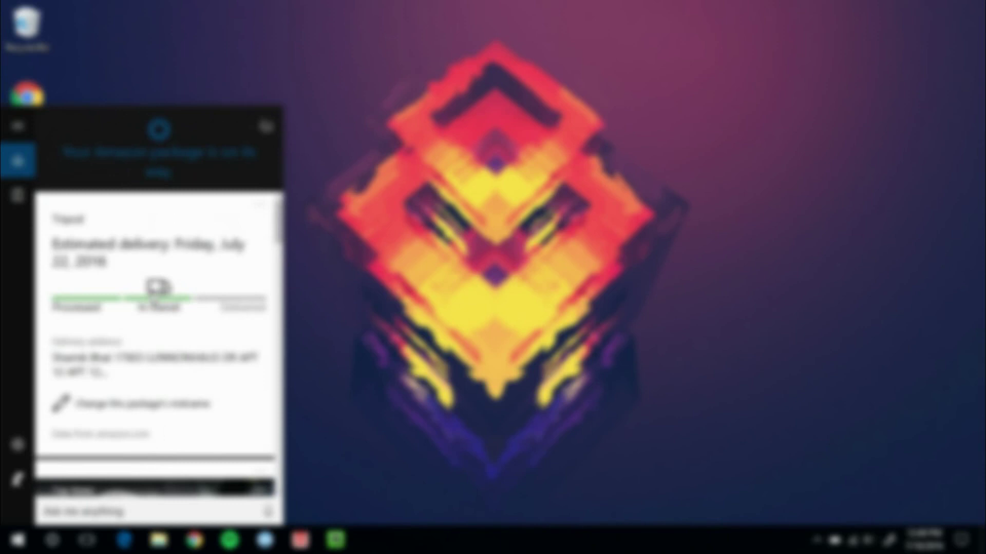
scroll(180, 337, "down", 1)
scroll(181, 336, "down", 5)
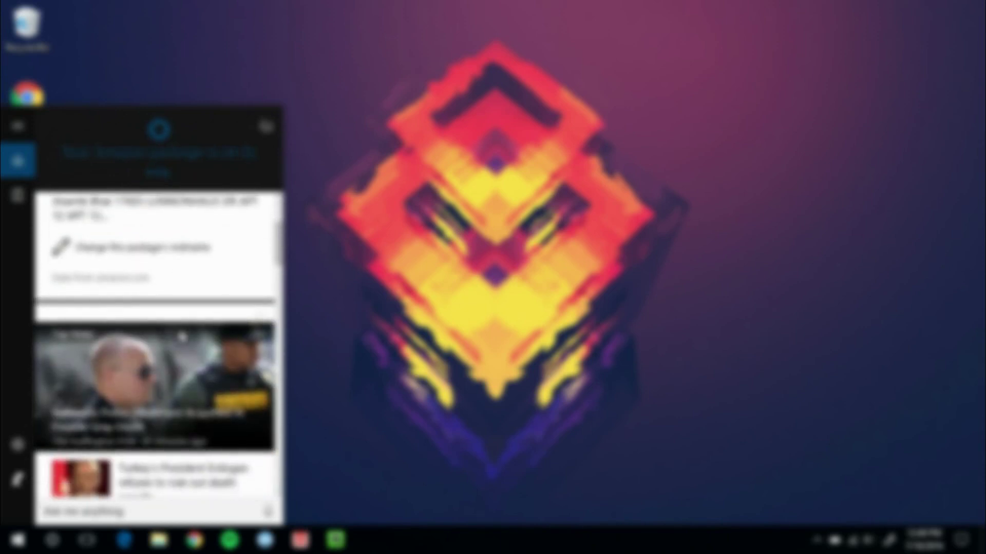
scroll(181, 336, "up", 2)
scroll(180, 336, "up", 4)
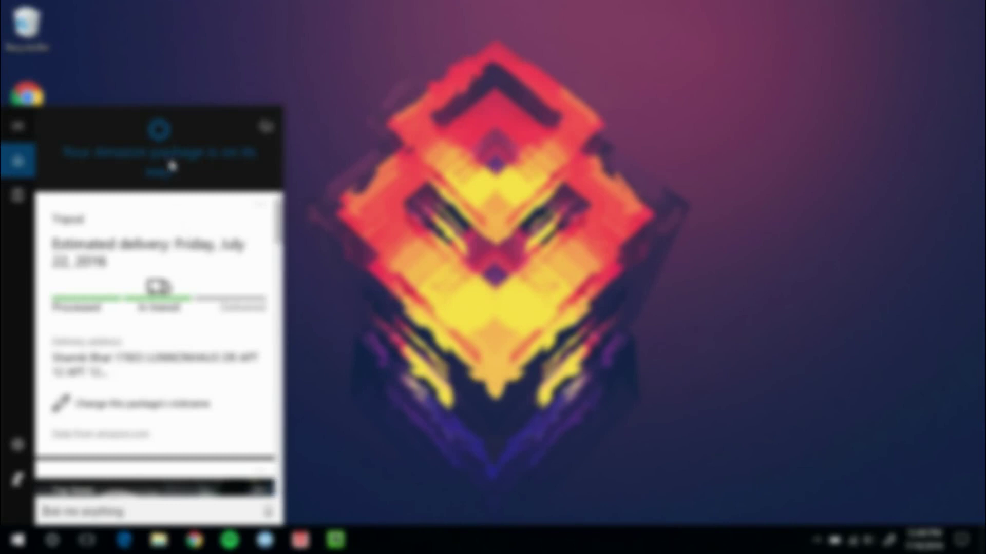
scroll(178, 413, "down", 3)
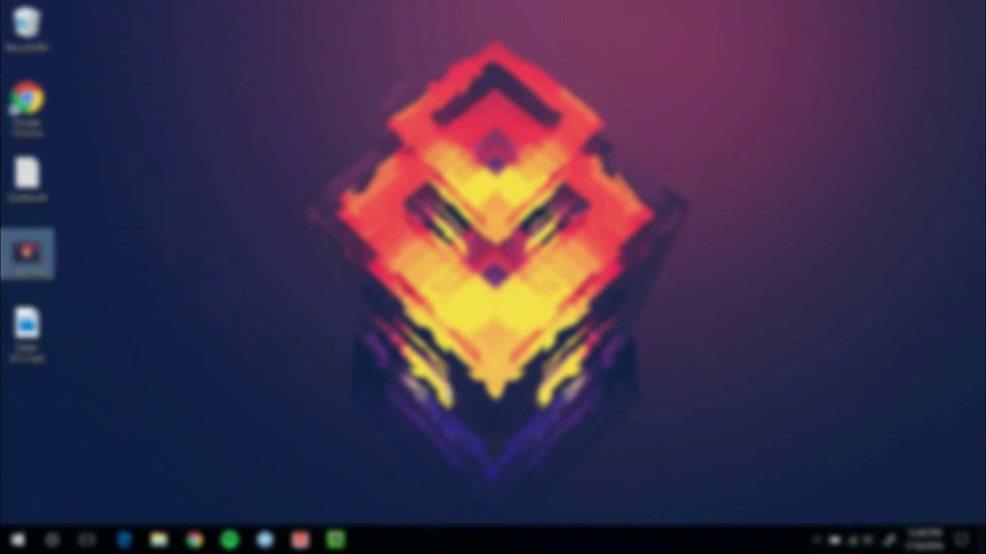
Launch Edge, confirm Adblock Plus is On, and list the installed extensions.
left_click(124, 540)
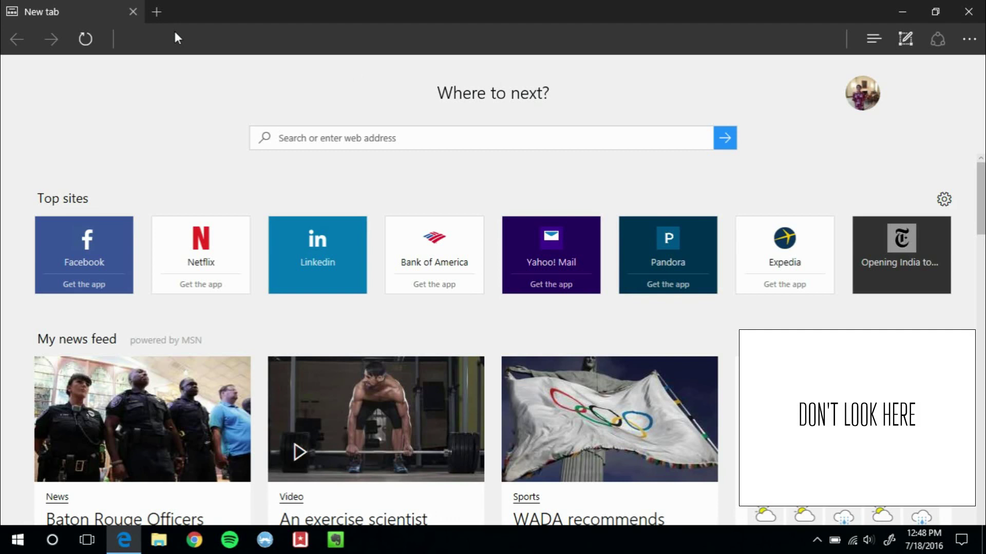
left_click(969, 42)
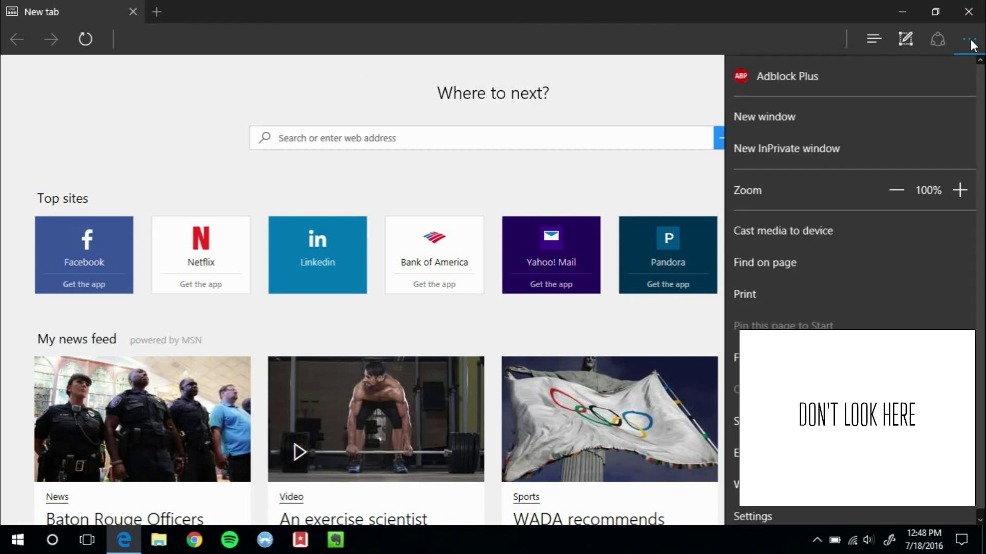
left_click(841, 78)
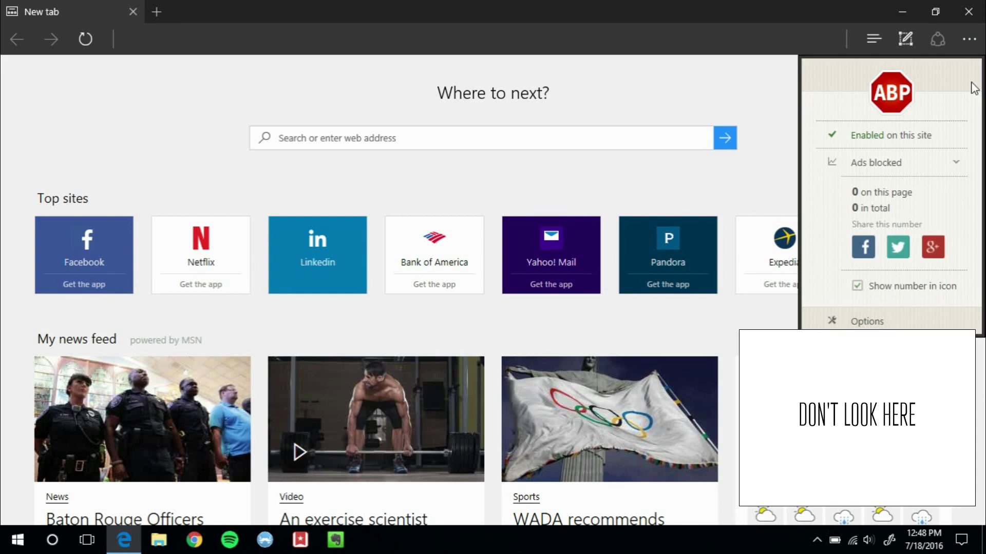
left_click(968, 49)
left_click(969, 41)
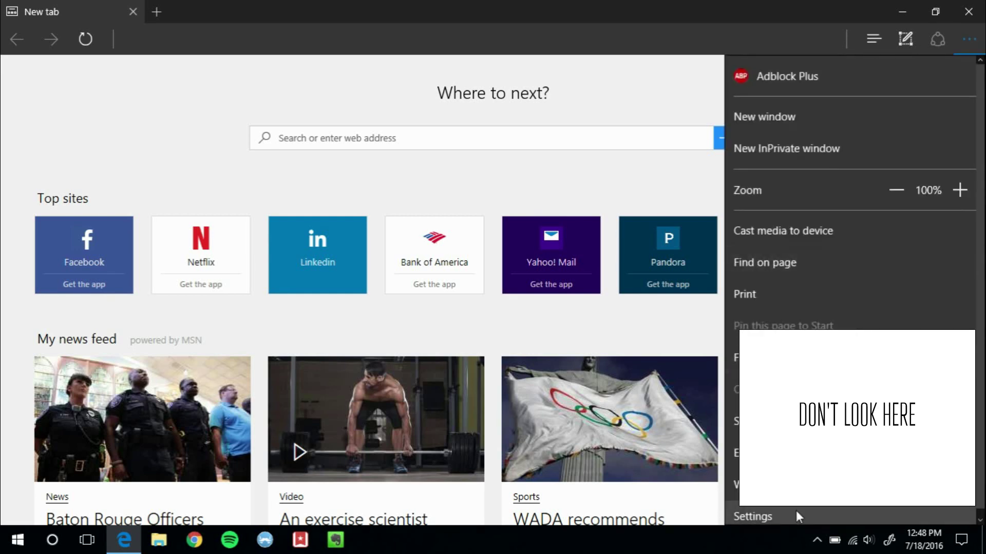
left_click(735, 453)
Browse the Store's Extensions for Microsoft Edge tiles, including AdBlock, LastPass and Translator.
left_click(785, 154)
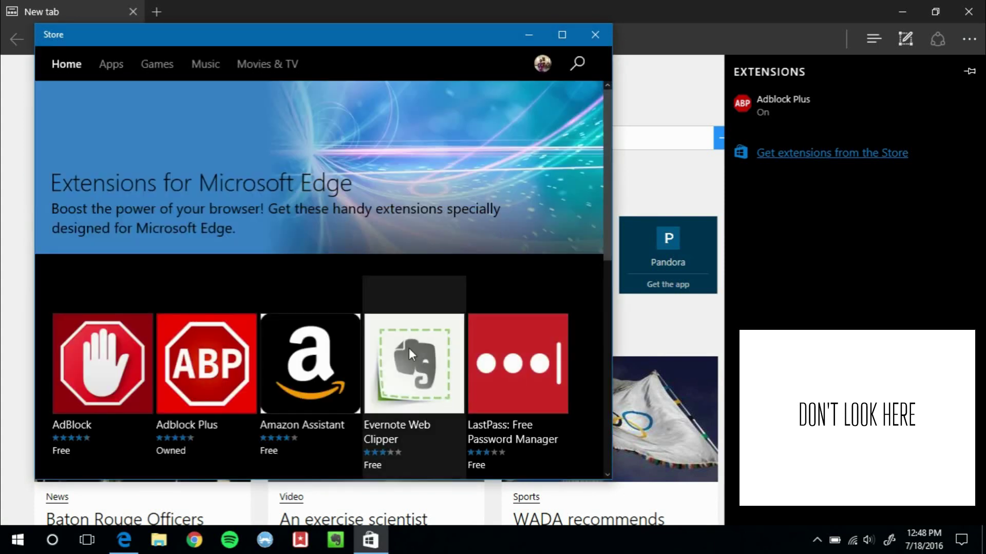
scroll(409, 348, "down", 4)
scroll(408, 349, "up", 4)
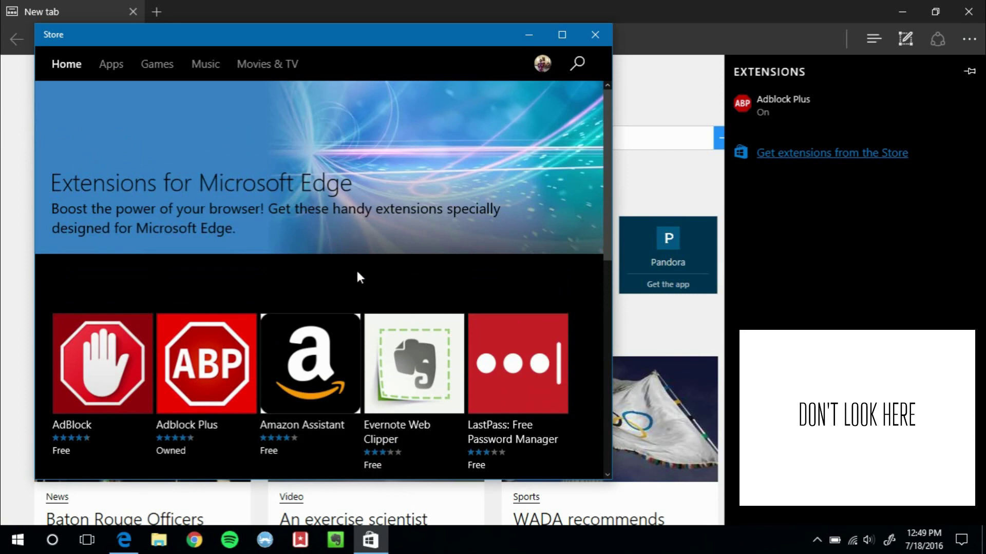
scroll(355, 269, "down", 10)
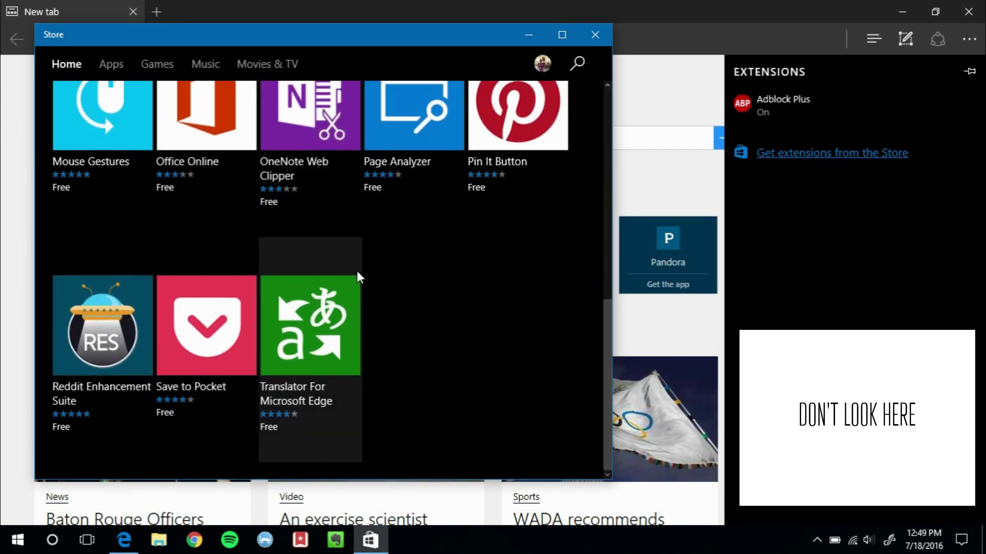
scroll(479, 324, "up", 10)
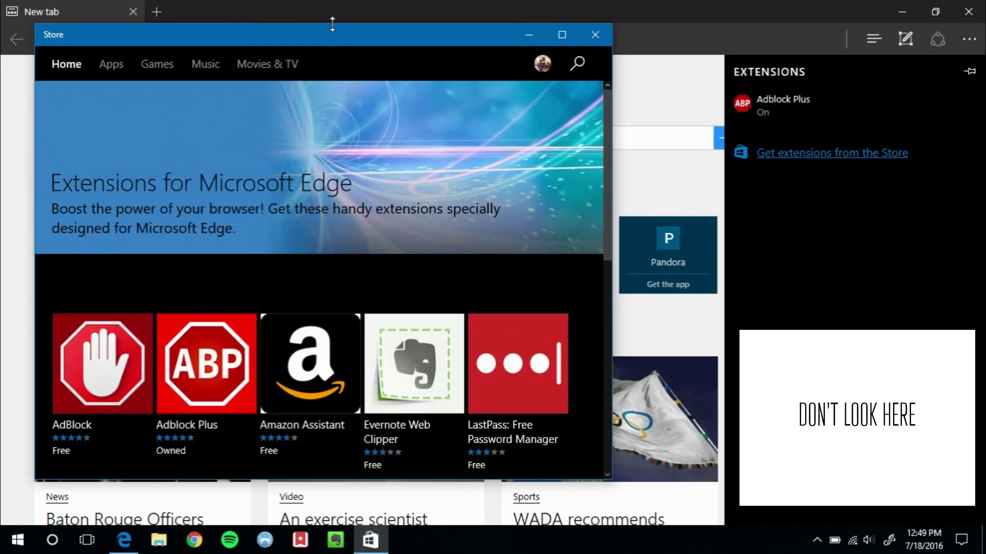
scroll(470, 368, "down", 4)
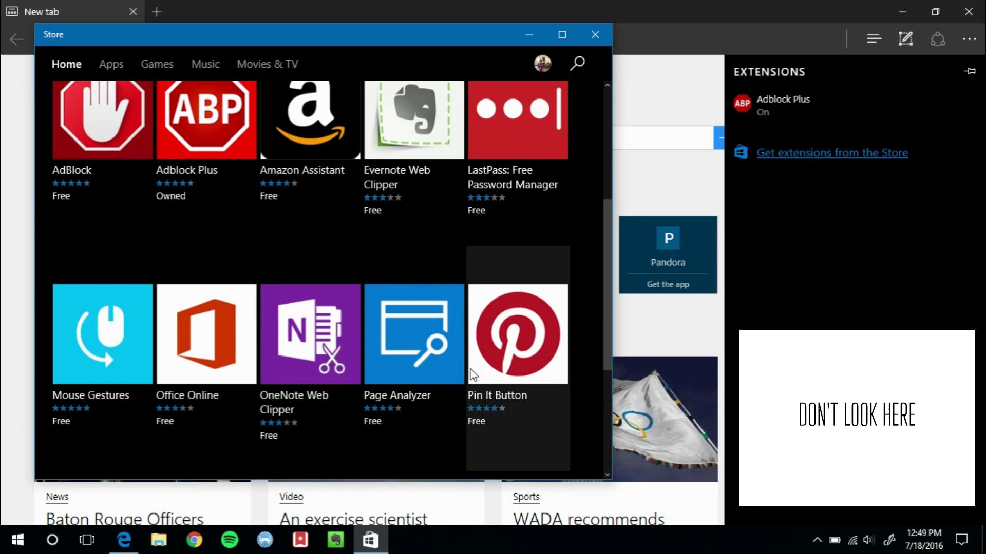
scroll(472, 374, "up", 4)
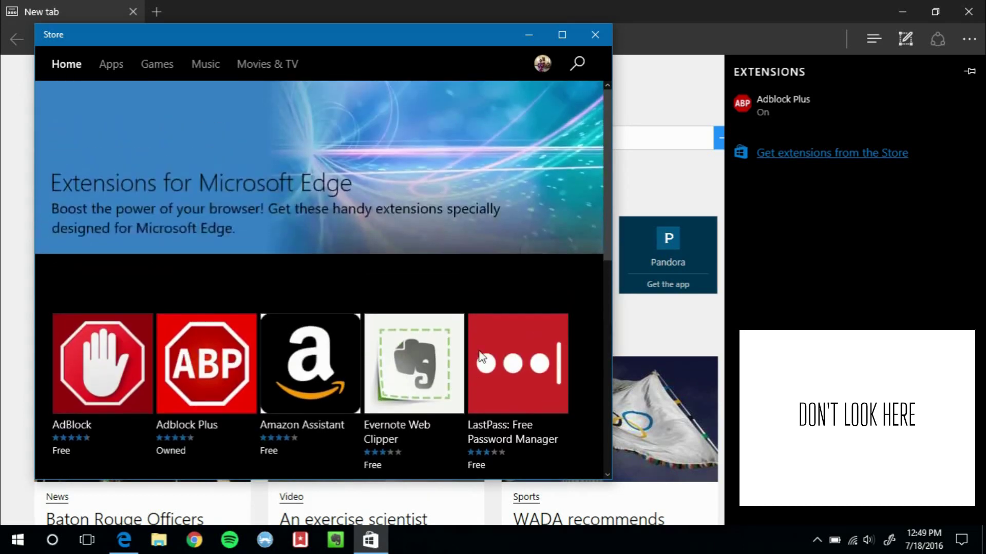
Close the Store, then close Microsoft Edge and open the Start menu.
left_click(595, 36)
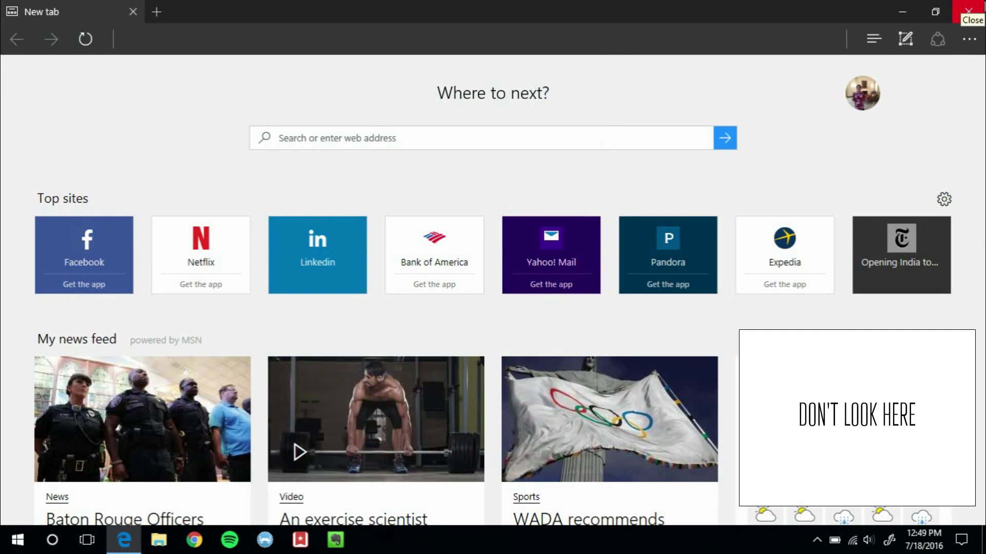
left_click(969, 40)
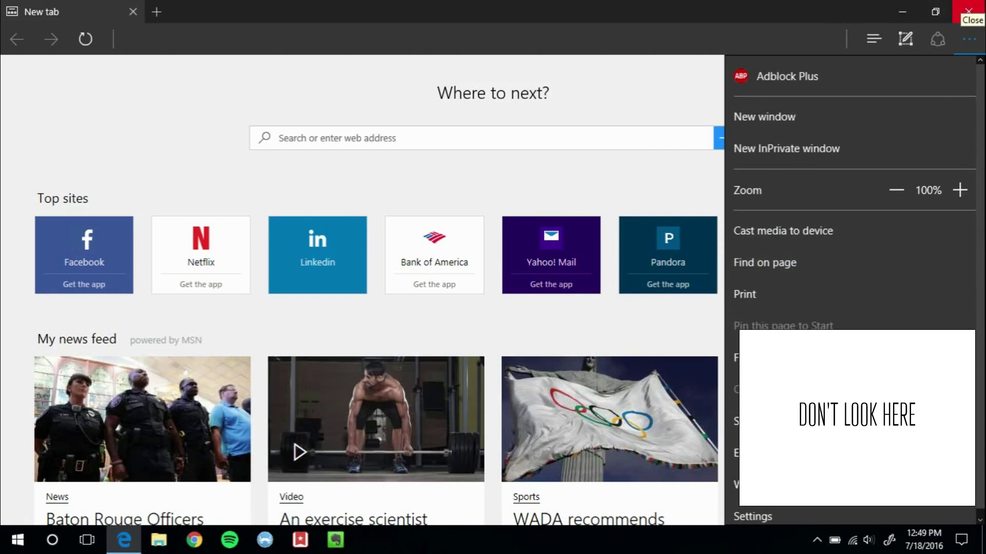
left_click(968, 11)
left_click(3, 548)
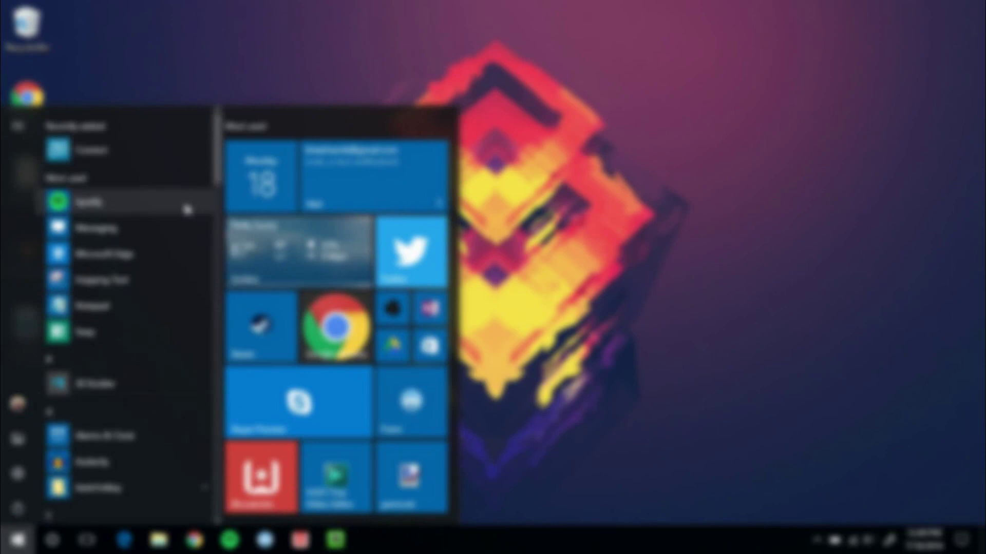
Unpin the weather tile from Start and scroll through the All apps list.
right_click(298, 261)
left_click(313, 283)
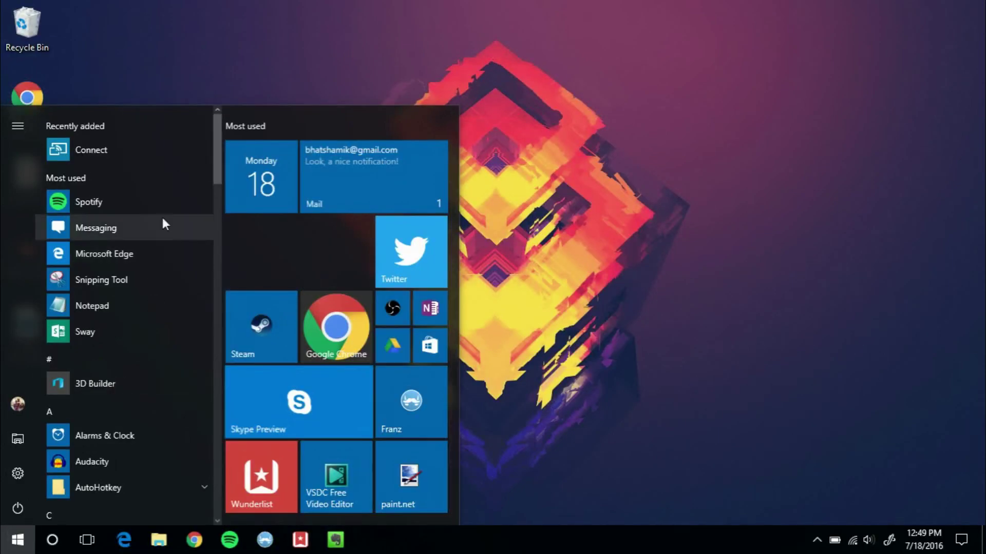
scroll(147, 344, "down", 3)
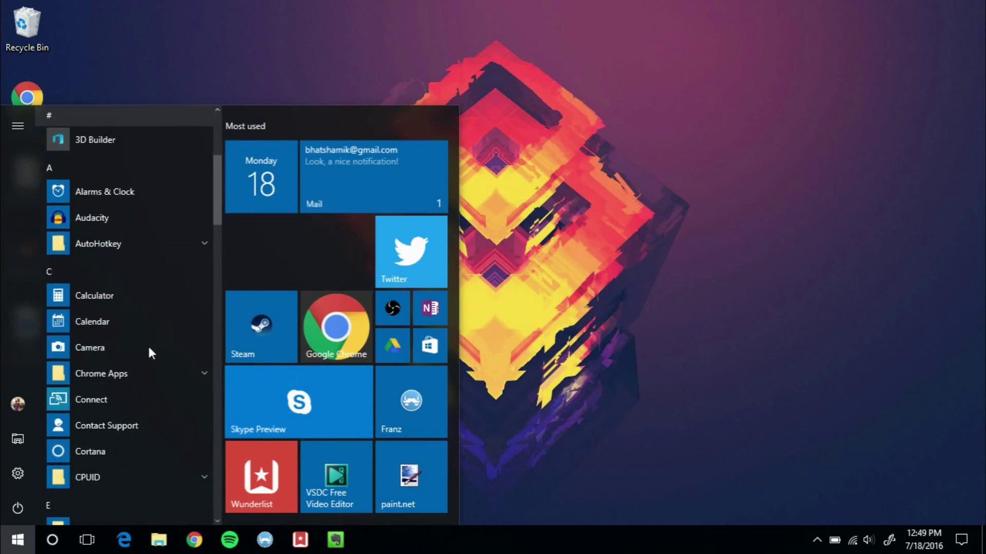
scroll(149, 353, "up", 3)
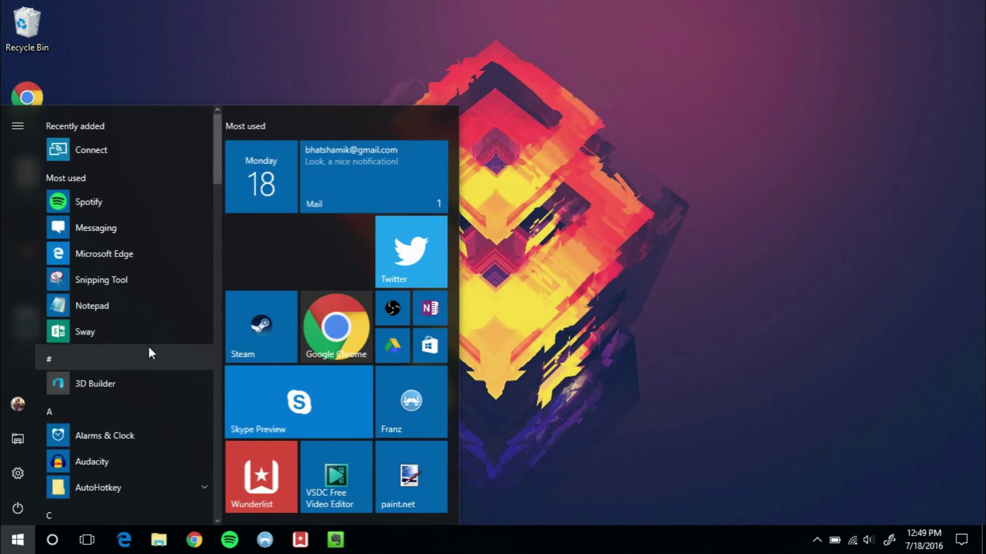
scroll(136, 427, "down", 6)
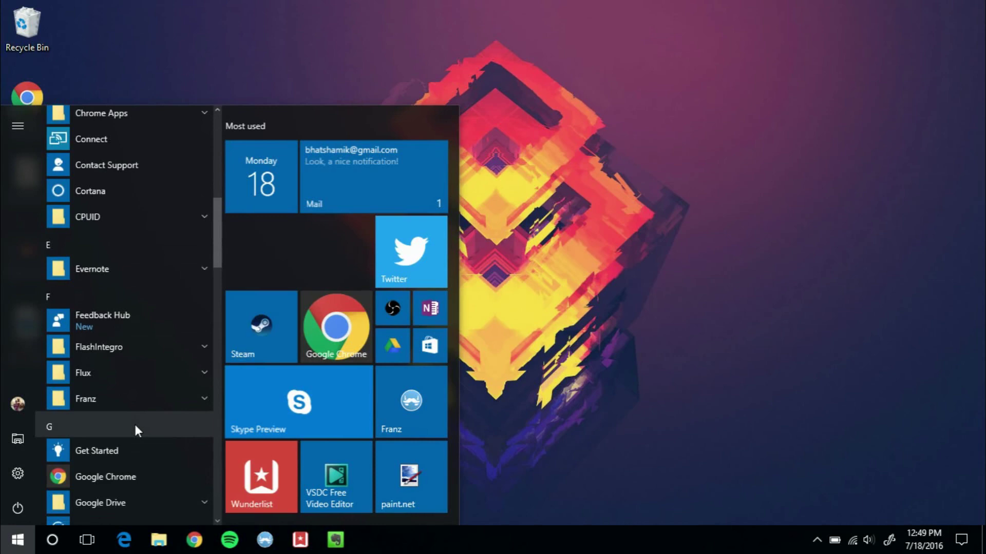
scroll(134, 422, "down", 8)
scroll(134, 423, "down", 3)
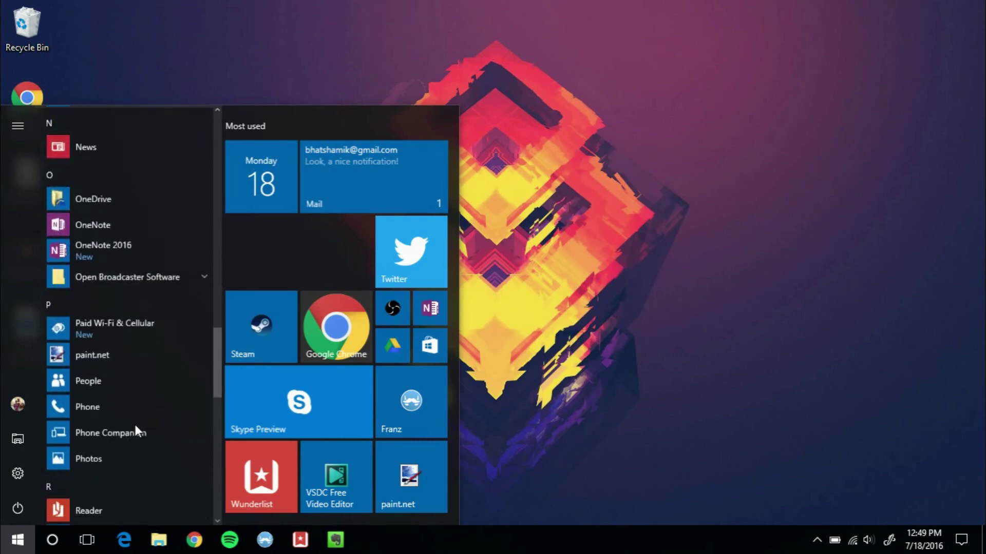
scroll(134, 423, "up", 12)
scroll(134, 423, "up", 5)
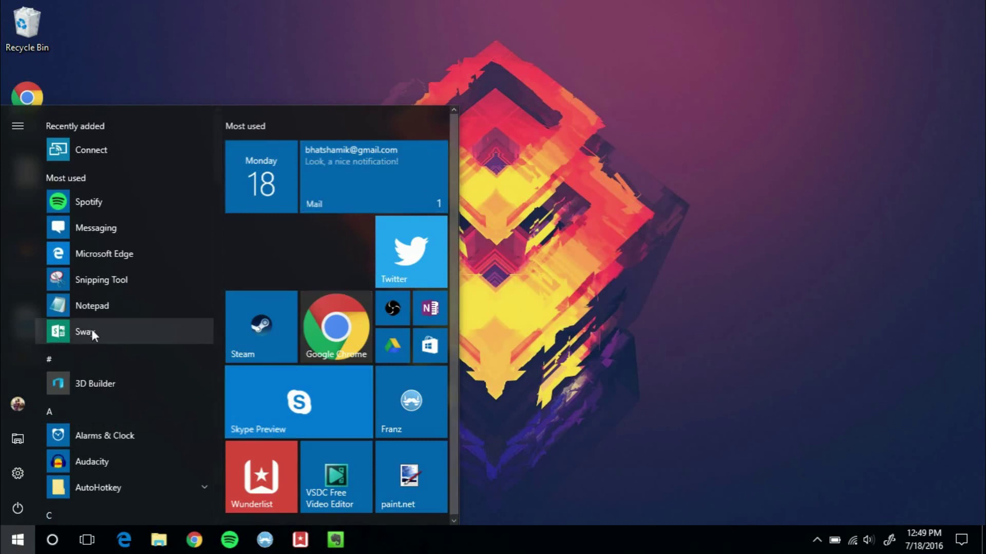
Expand and collapse the Start menu's labelled side pane, then scroll the app list again.
left_click(18, 126)
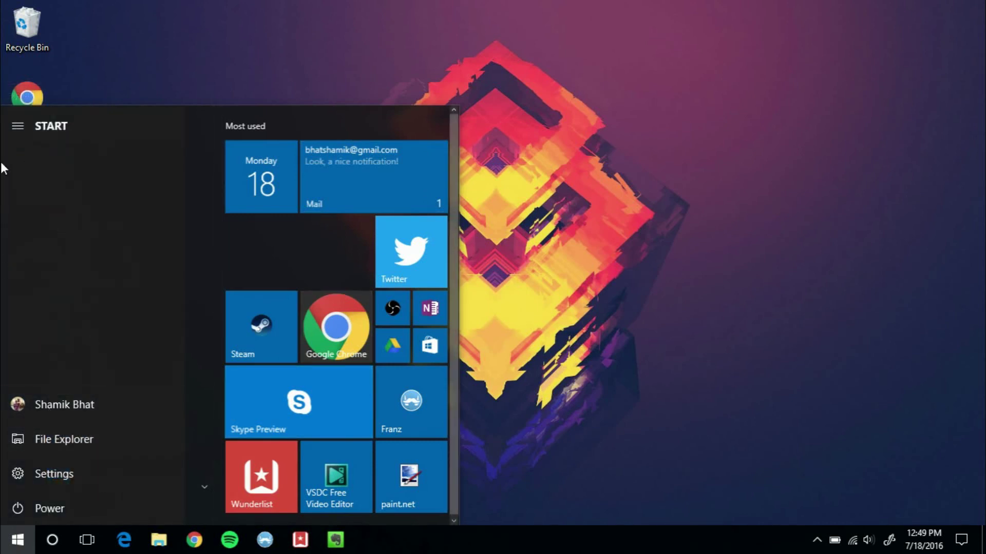
left_click(18, 126)
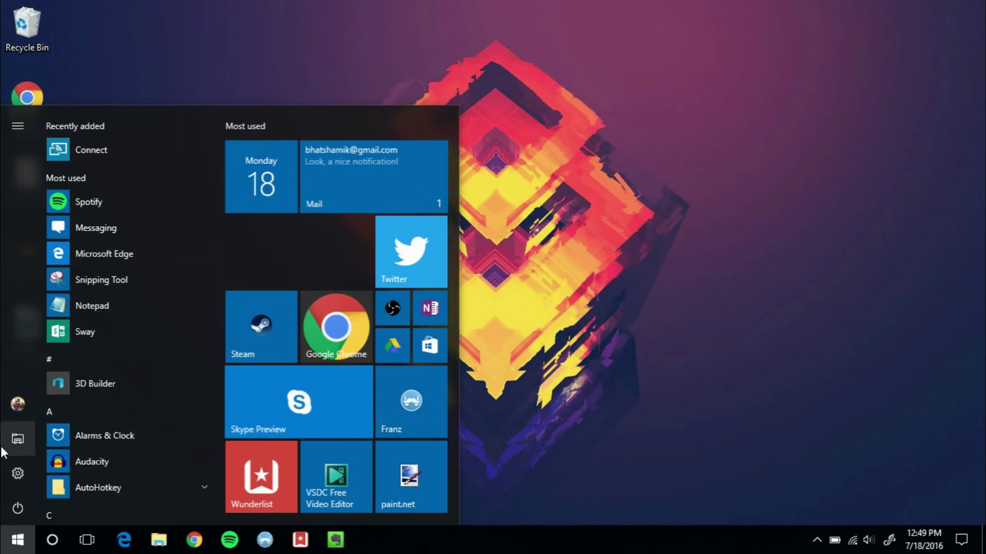
scroll(147, 473, "down", 5)
scroll(148, 475, "down", 3)
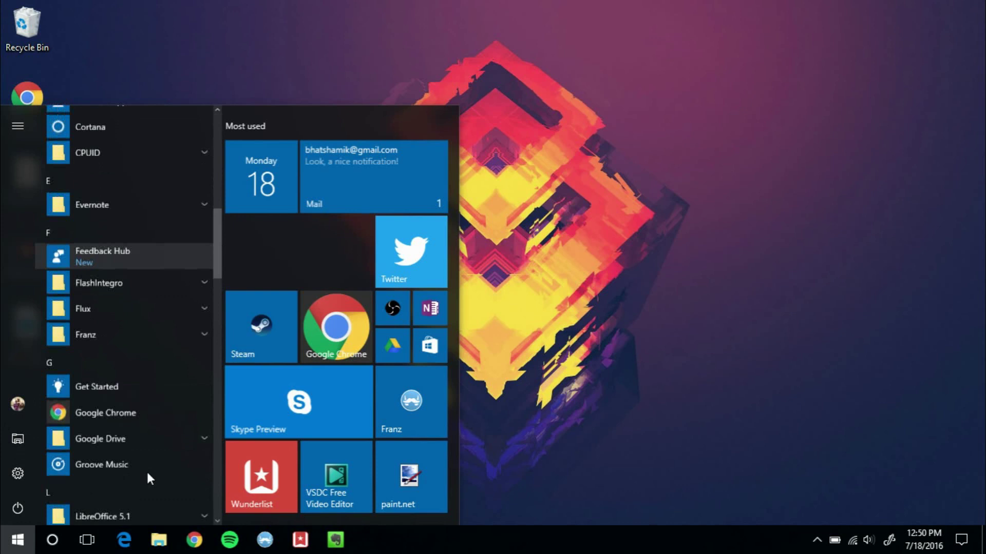
scroll(148, 475, "up", 10)
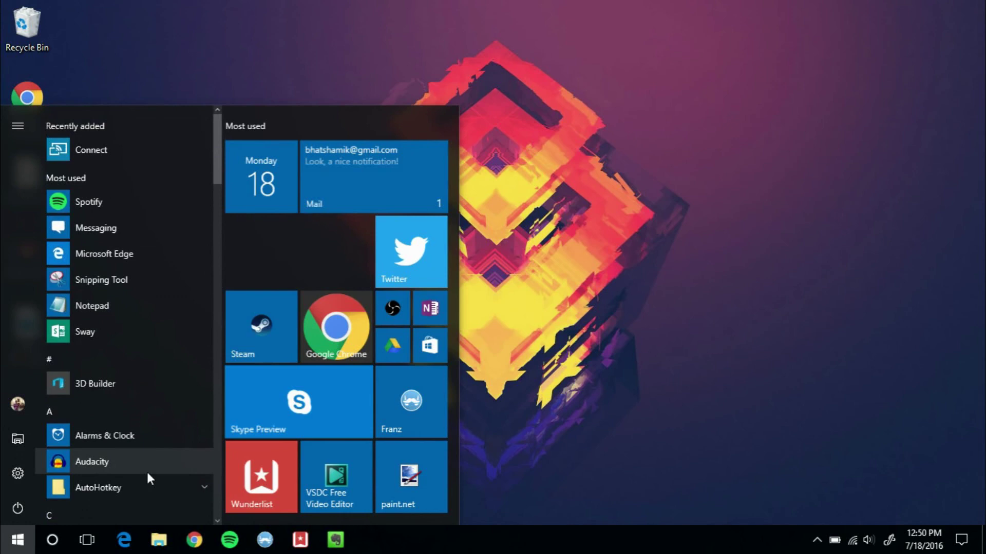
Open Settings full-screen and look through the System and Personalization categories.
left_click(16, 474)
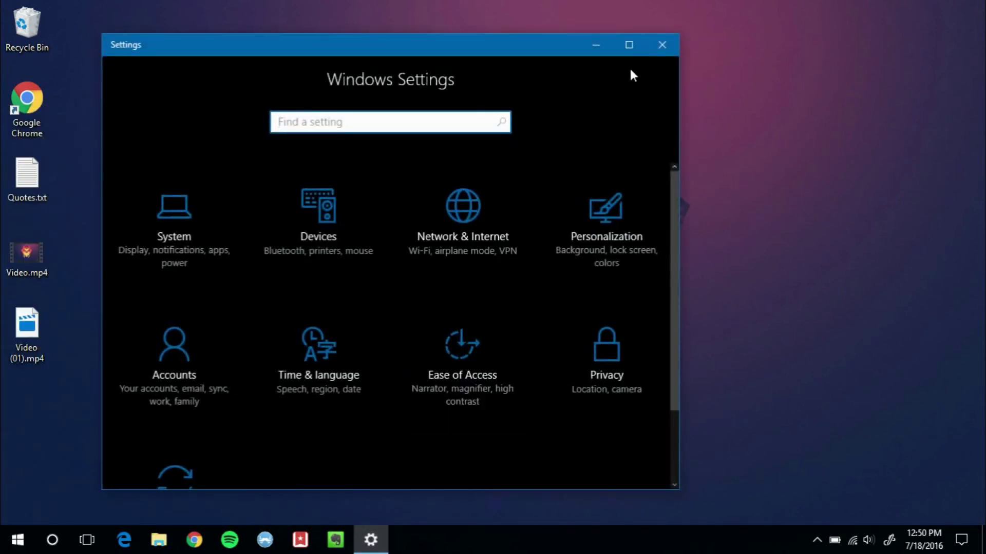
left_click(629, 45)
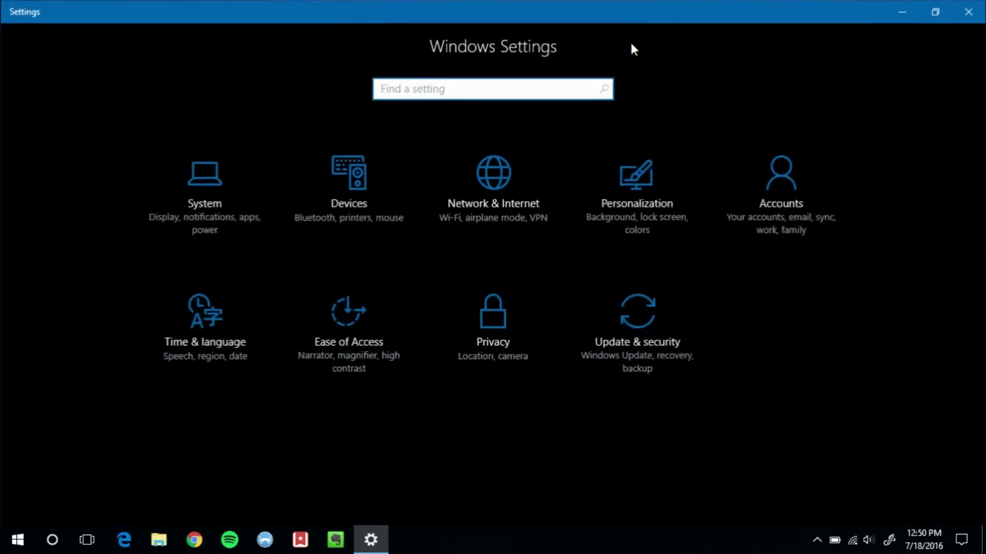
left_click(231, 190)
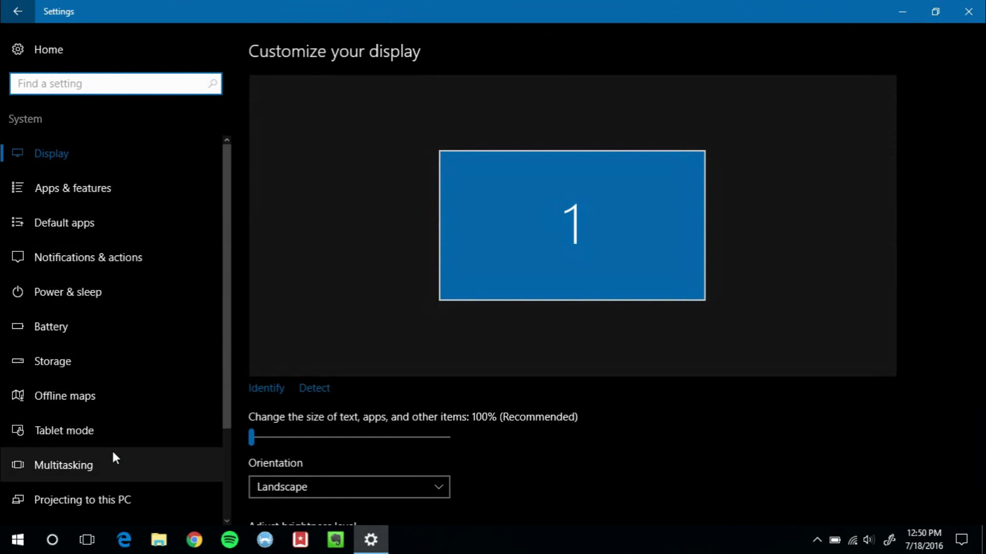
scroll(113, 451, "down", 1)
left_click(23, 51)
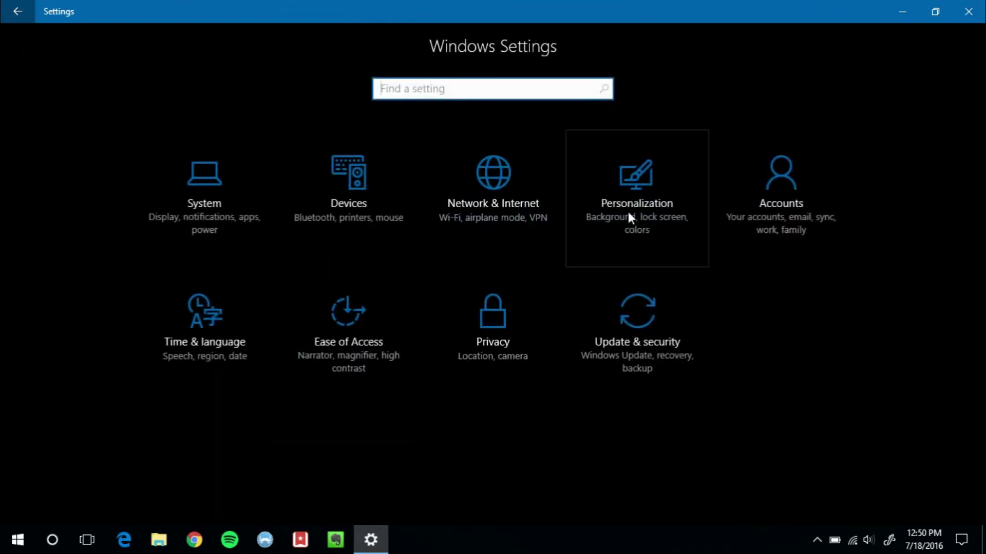
left_click(627, 209)
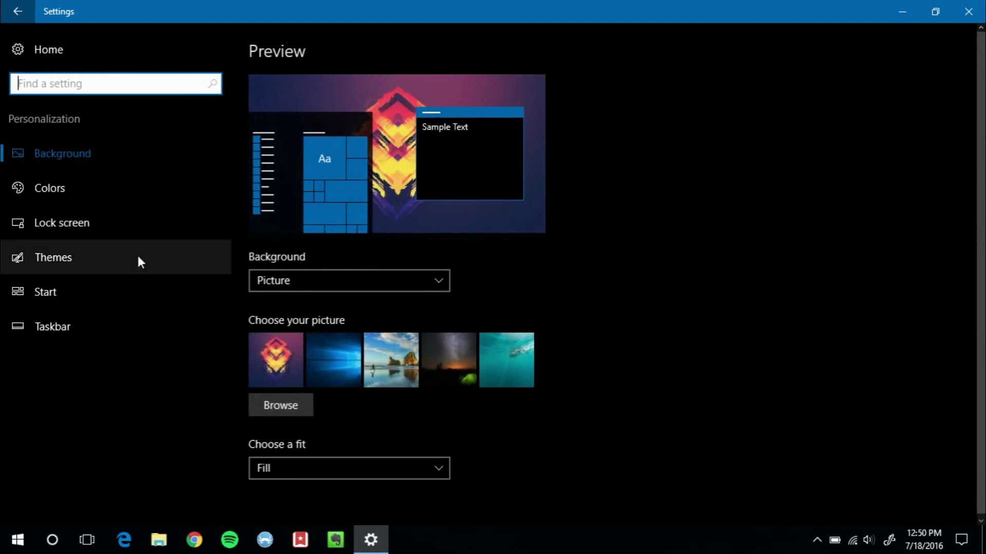
left_click(57, 60)
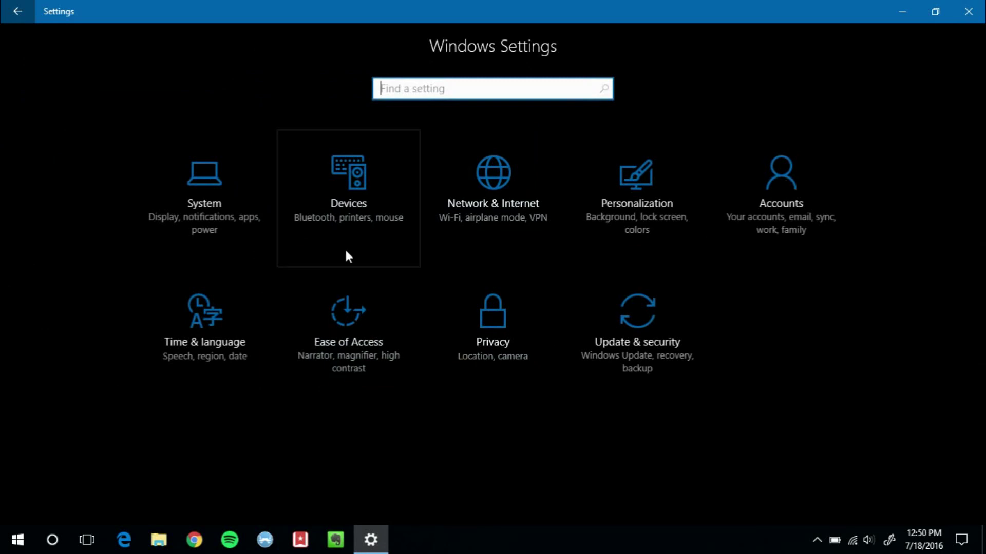
In Personalization > Colors, toggle accent colour on Start/taskbar and title bars, restoring both, then return Home.
left_click(634, 193)
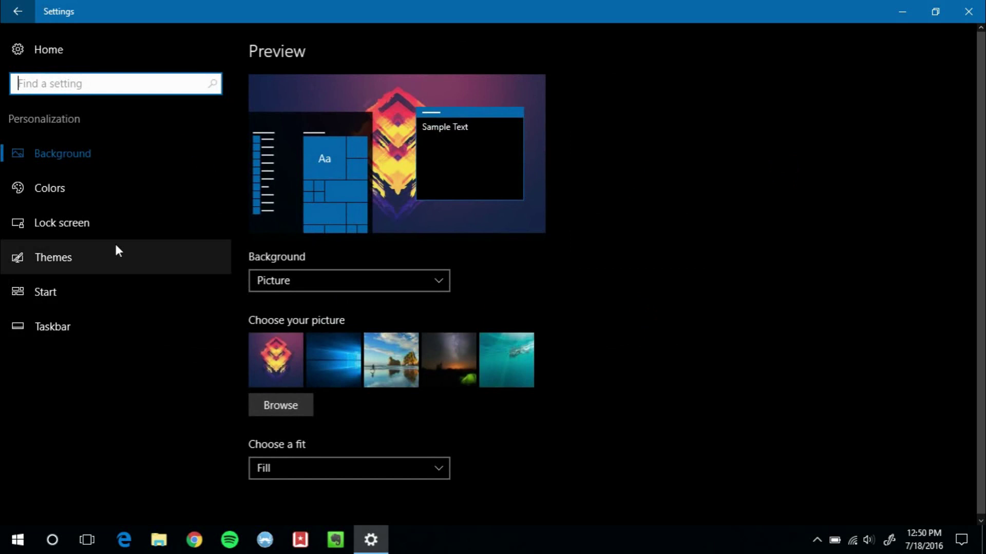
left_click(103, 187)
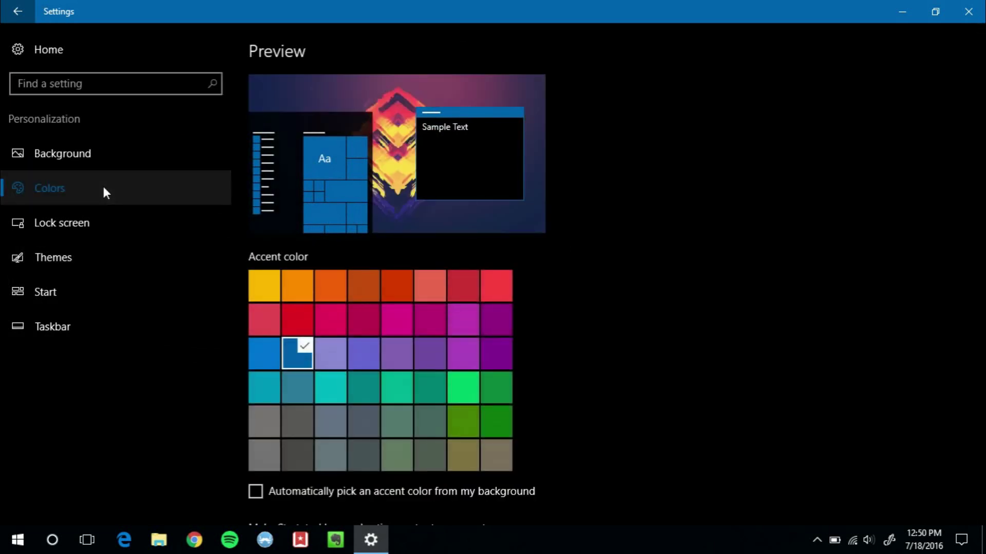
scroll(643, 441, "down", 5)
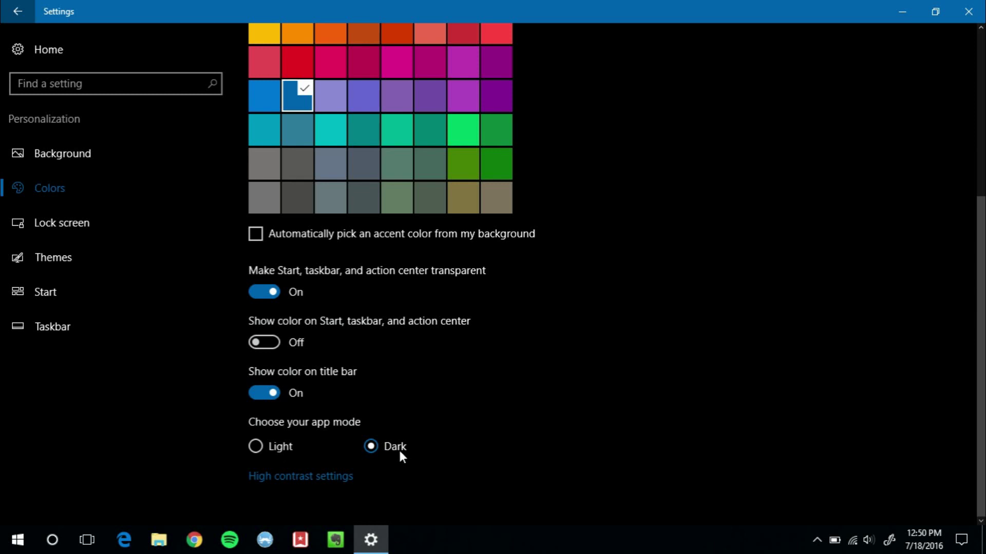
left_click(268, 341)
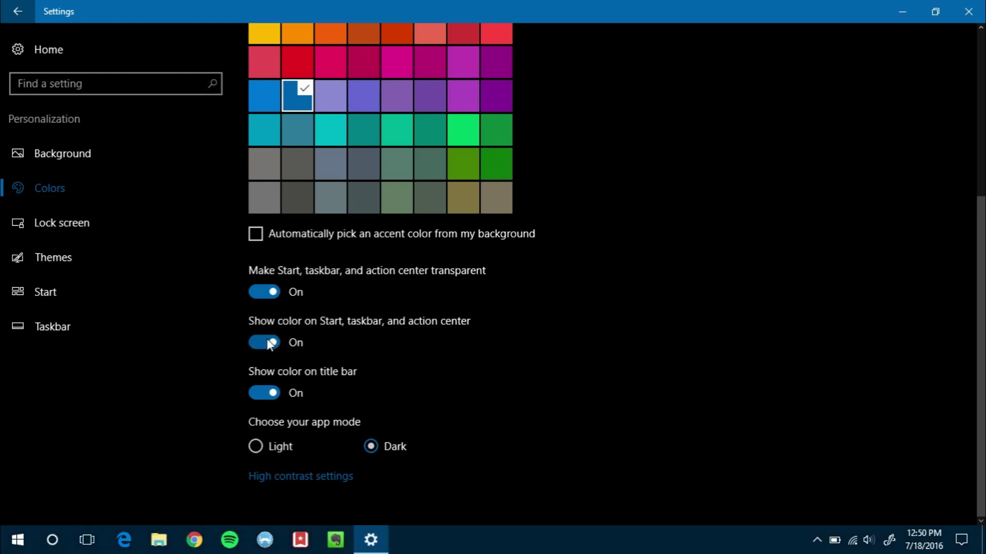
left_click(268, 341)
left_click(274, 393)
left_click(268, 391)
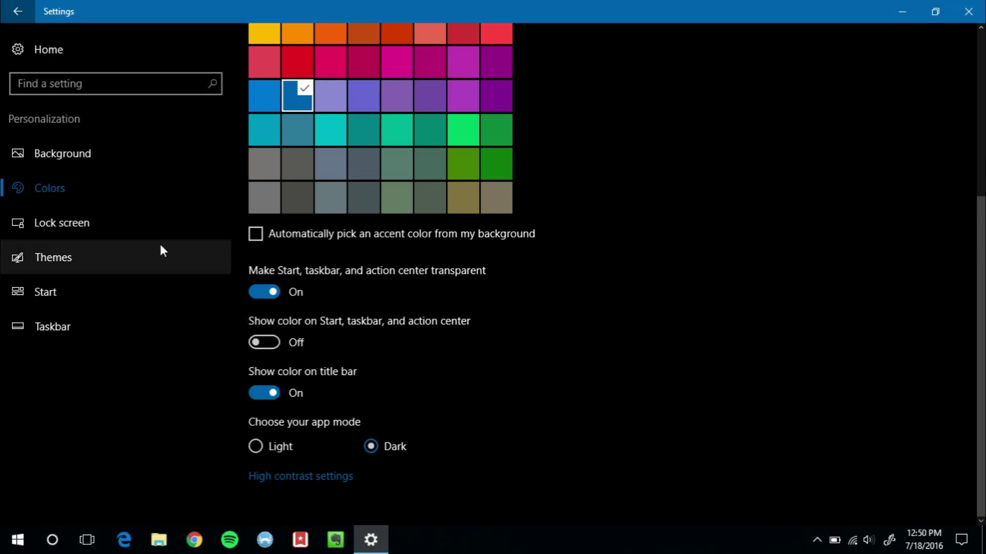
scroll(629, 430, "up", 5)
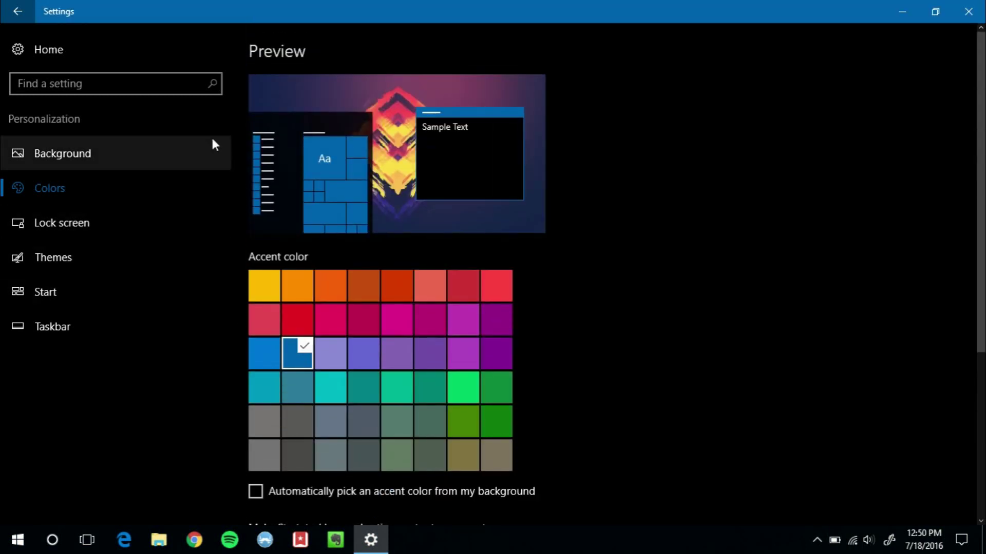
left_click(17, 11)
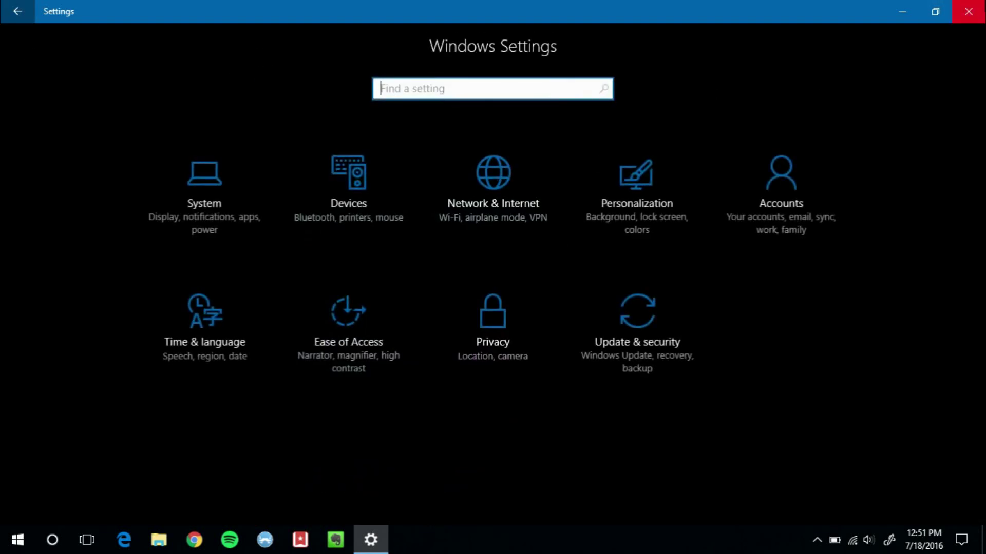
Close the Settings window to reveal the desktop.
left_click(968, 11)
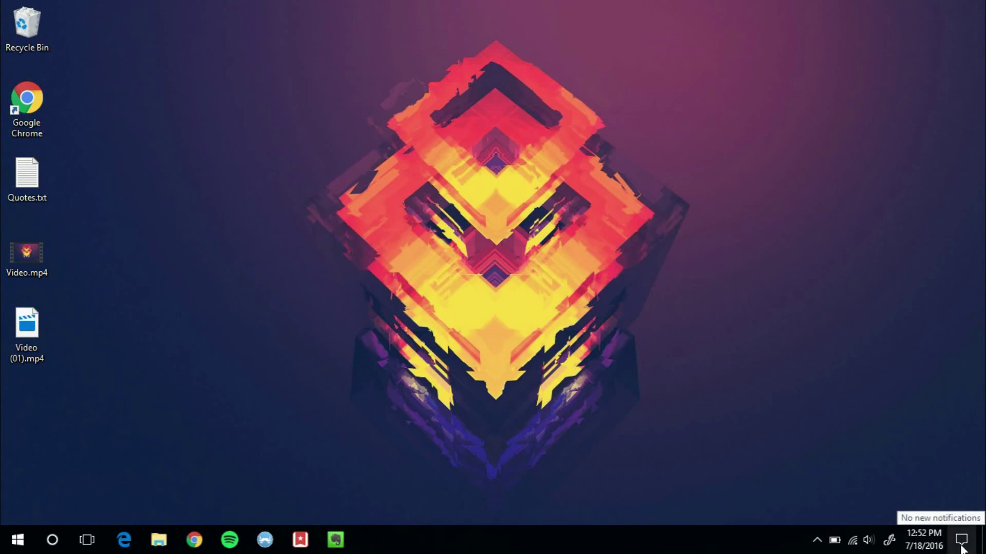
Open the Action Center, expand the Mail notification to read it, then dismiss the panel.
left_click(961, 540)
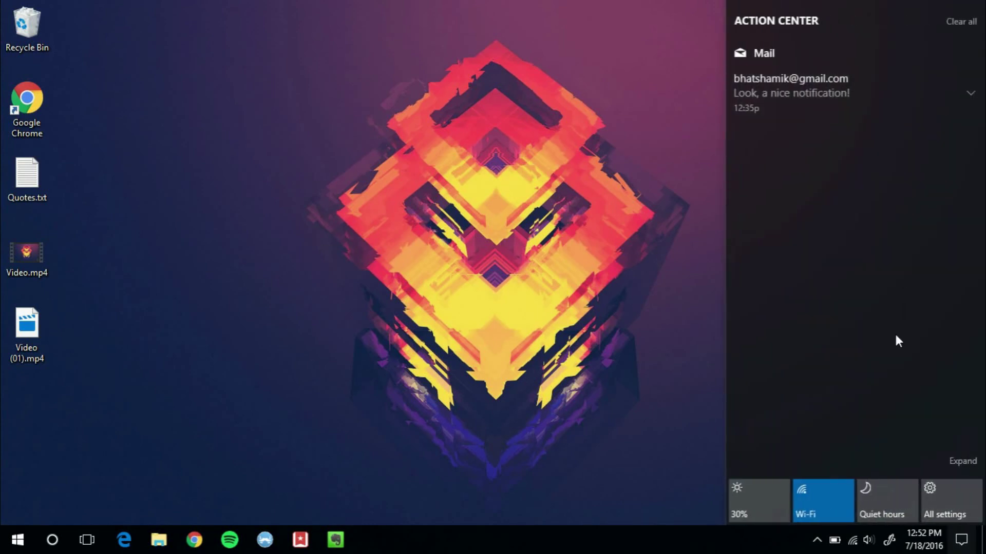
mouse_move(959, 105)
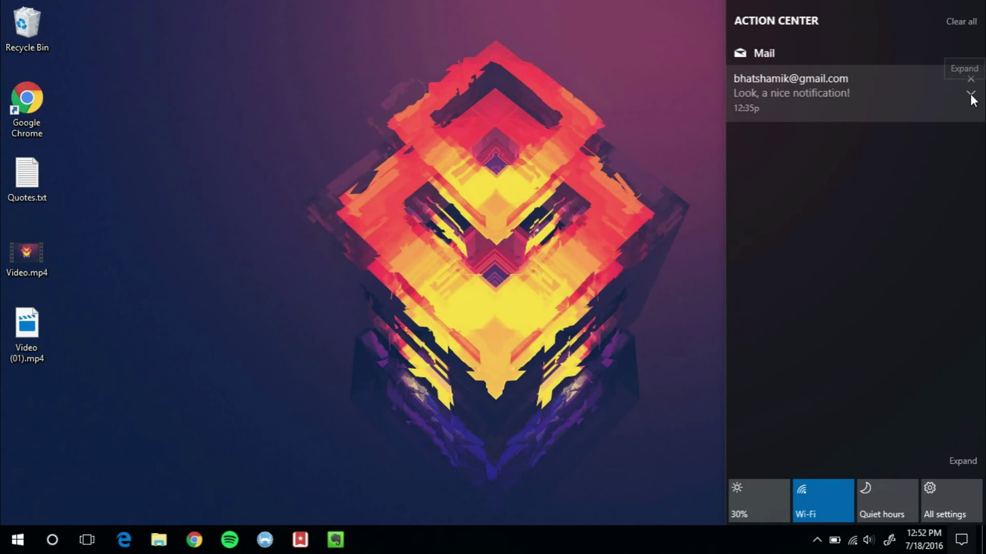
left_click(970, 94)
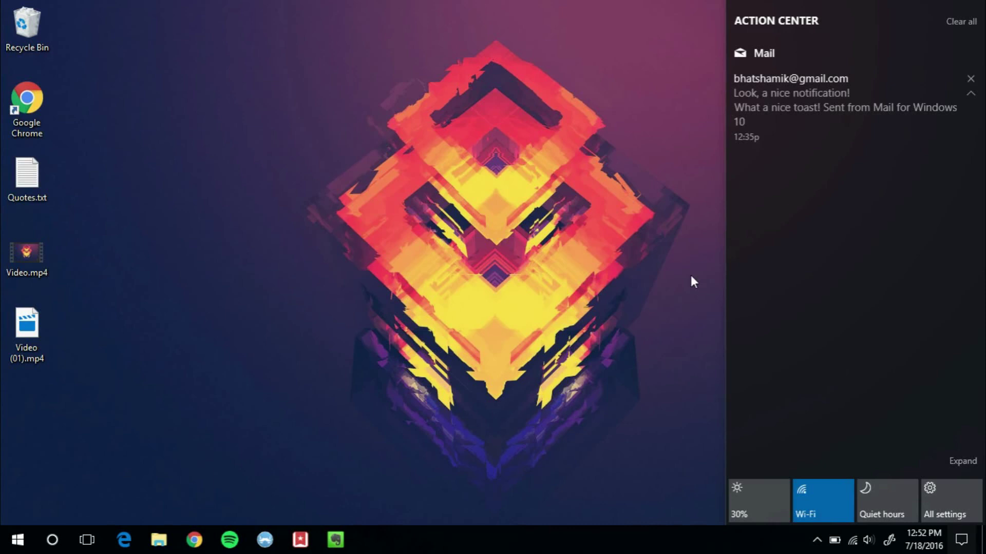
key("Escape")
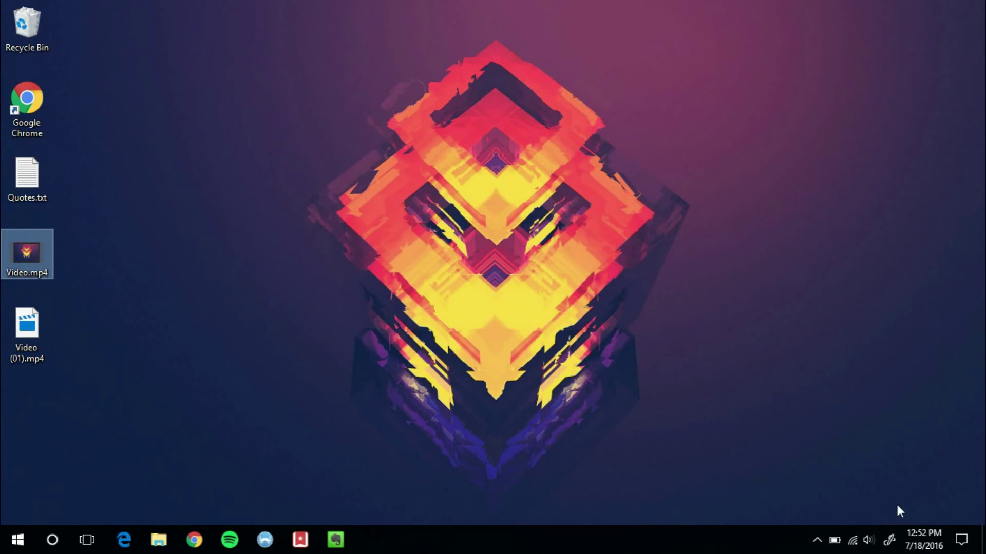
Make a screen sketch of the desktop with a red looping scribble, then close it.
left_click(891, 542)
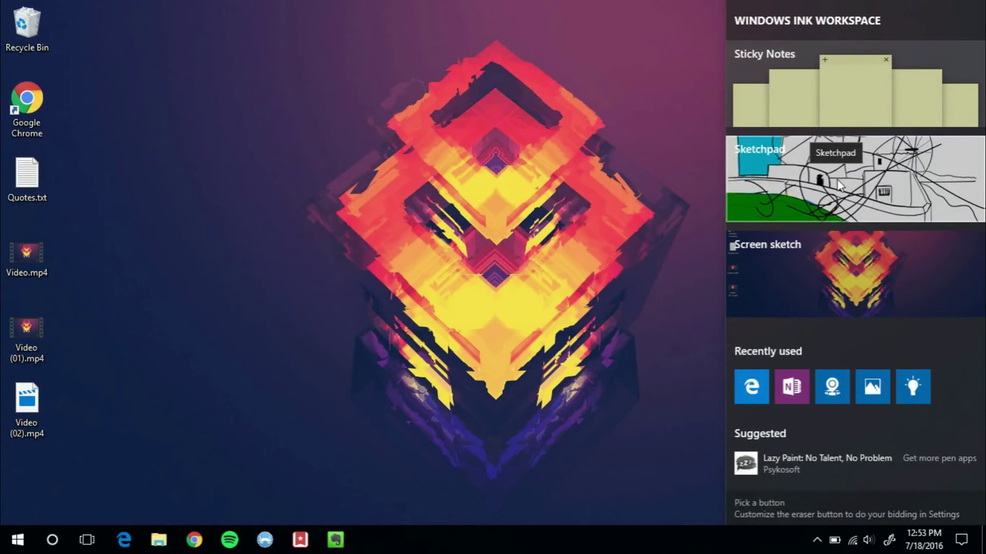
left_click(837, 248)
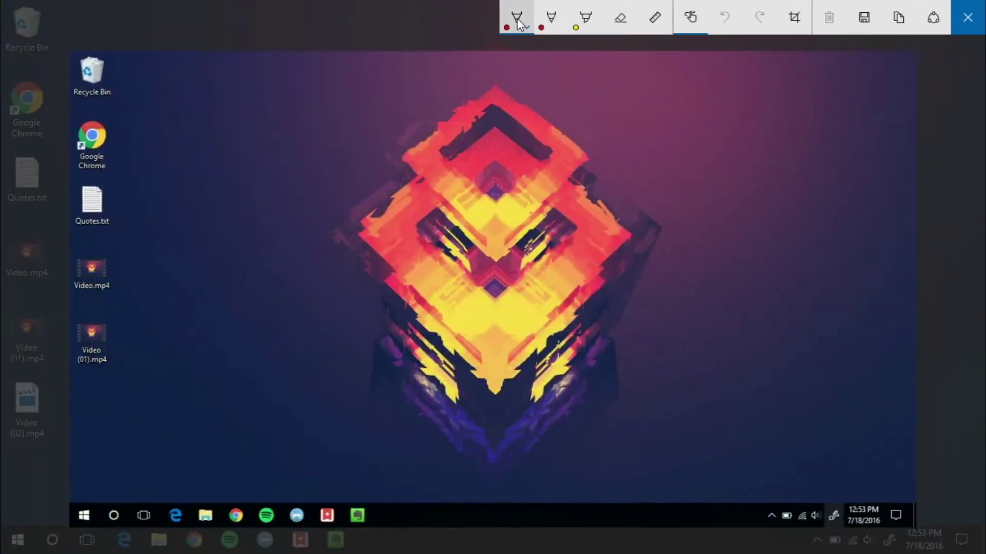
mouse_move(284, 181)
left_mouse_down()
mouse_move(405, 277)
mouse_move(323, 204)
mouse_move(348, 171)
mouse_move(281, 174)
mouse_move(511, 121)
mouse_move(682, 393)
mouse_move(516, 352)
mouse_move(609, 382)
left_mouse_up()
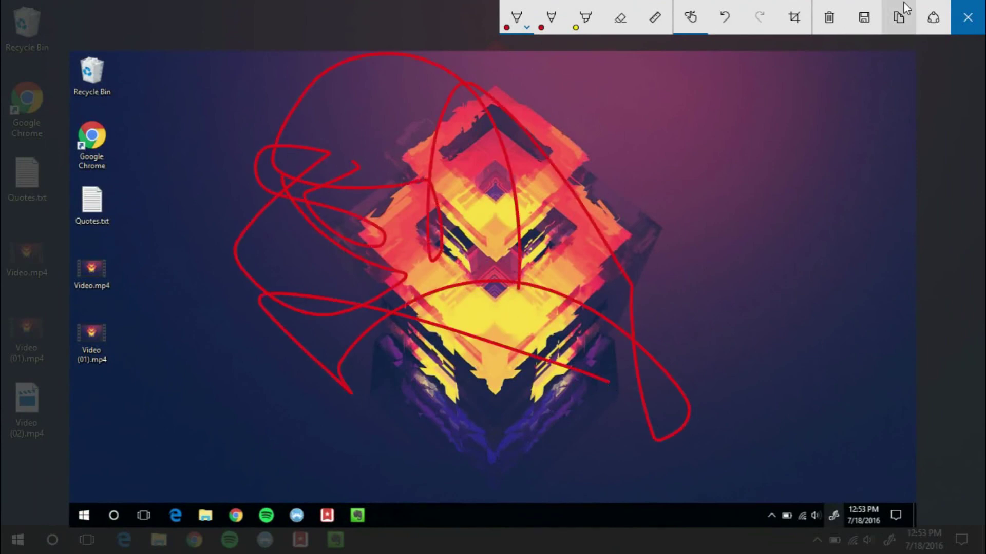
left_click(958, 25)
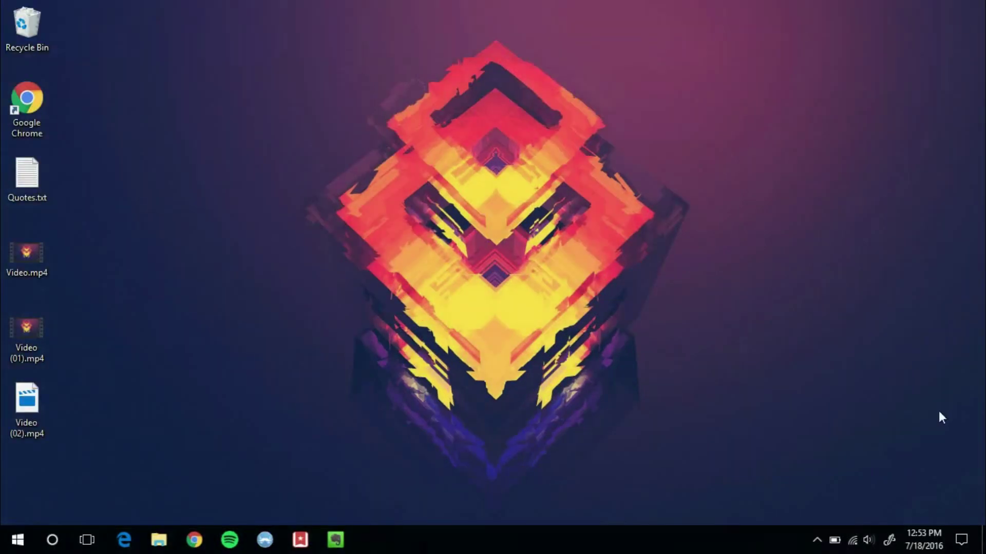
Draw a black loop across the windmill in Sketchpad, then close Sketchpad.
left_click(892, 543)
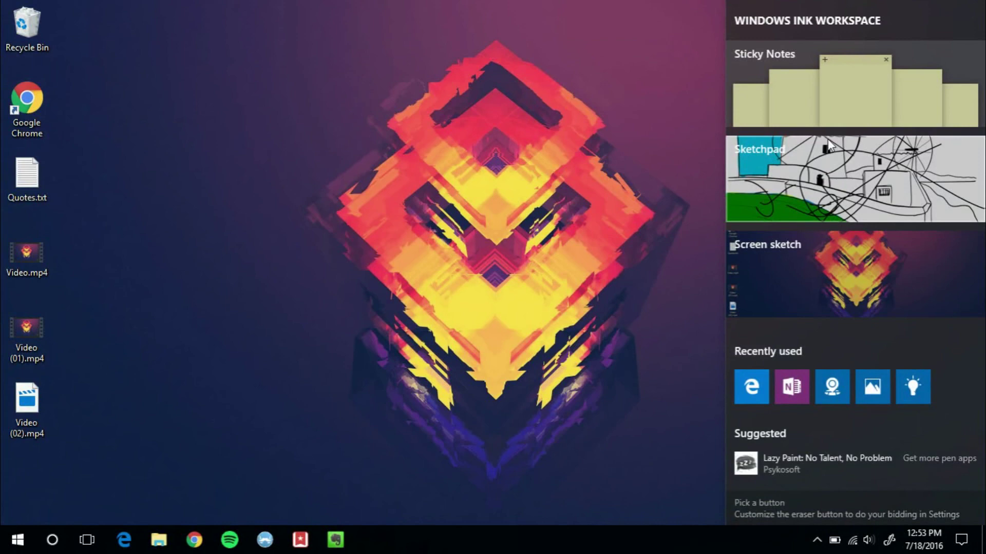
left_click(817, 162)
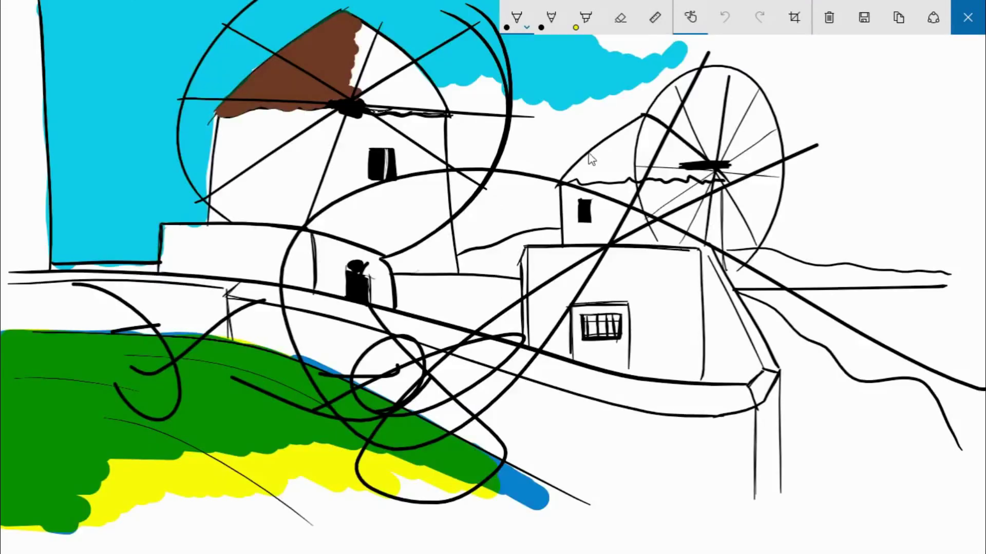
mouse_move(587, 158)
left_mouse_down()
mouse_move(545, 158)
mouse_move(710, 211)
left_mouse_up()
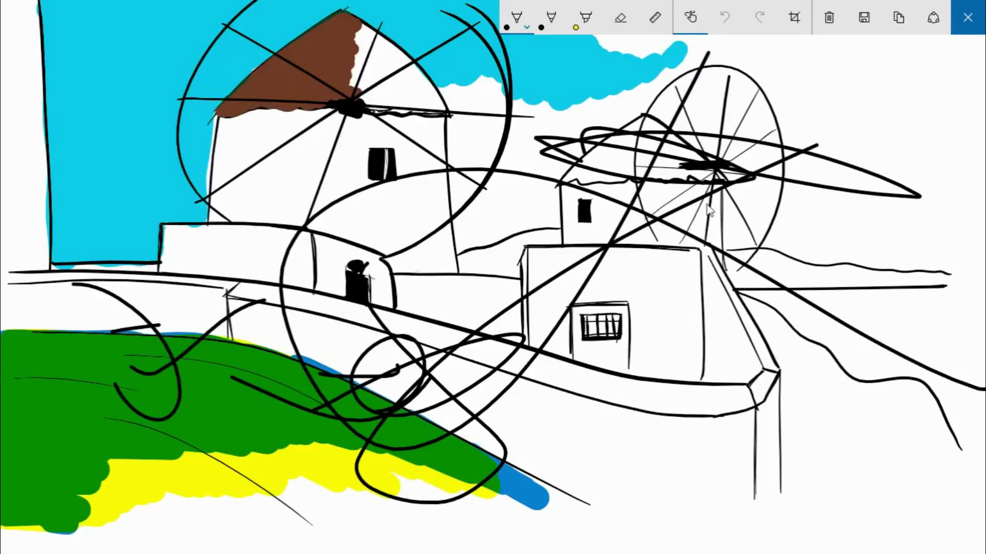
left_click(968, 17)
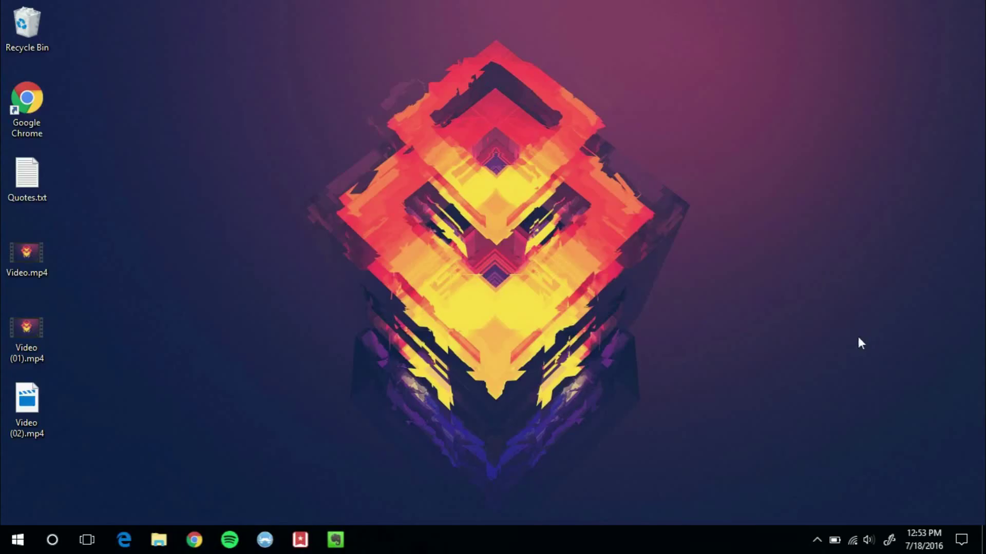
Create a new sticky note reading 'test' and move it toward the centre-left.
left_click(891, 548)
left_click(848, 84)
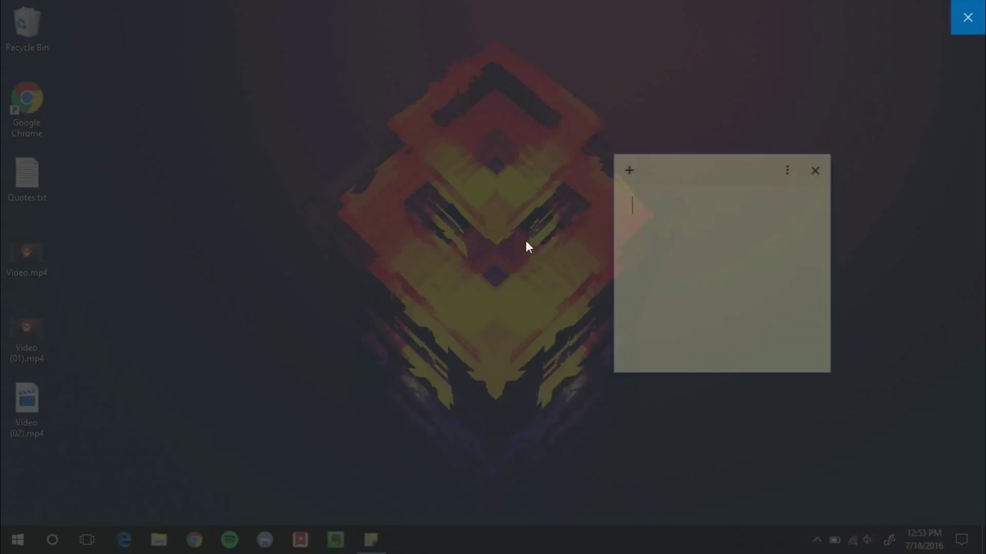
left_click_drag(670, 180, 377, 159)
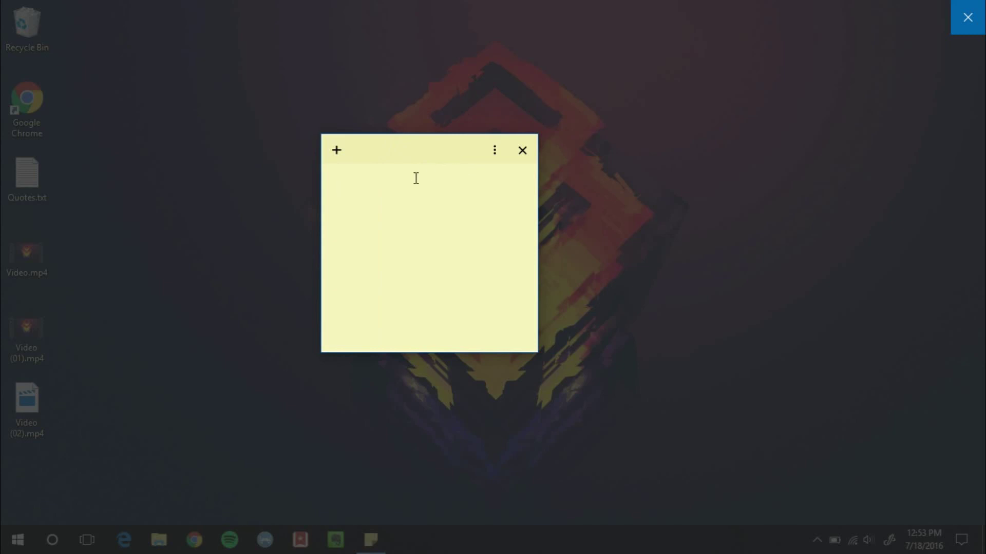
type("test")
left_click(968, 17)
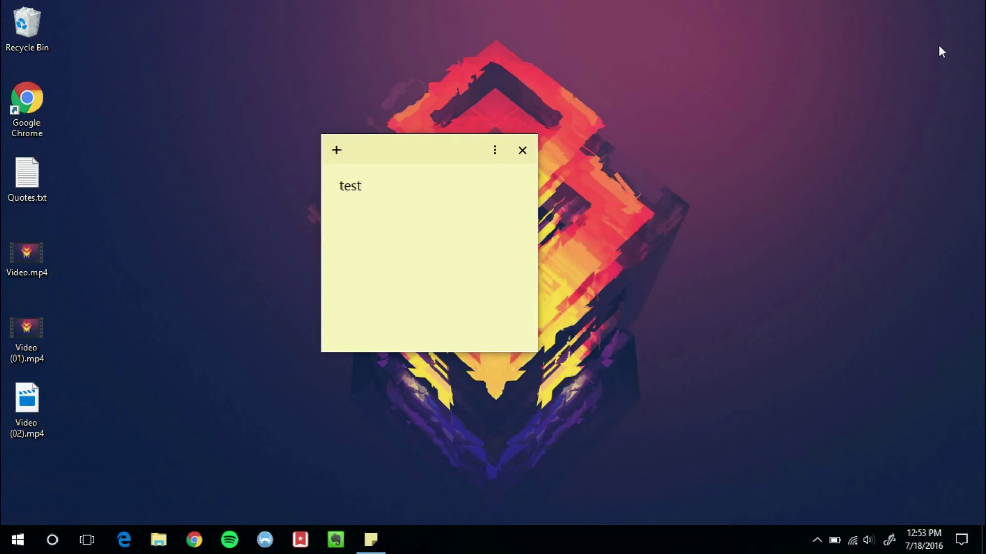
Move the note up and right, close it, and dismiss the Ink Workspace panel.
left_click_drag(404, 148, 447, 107)
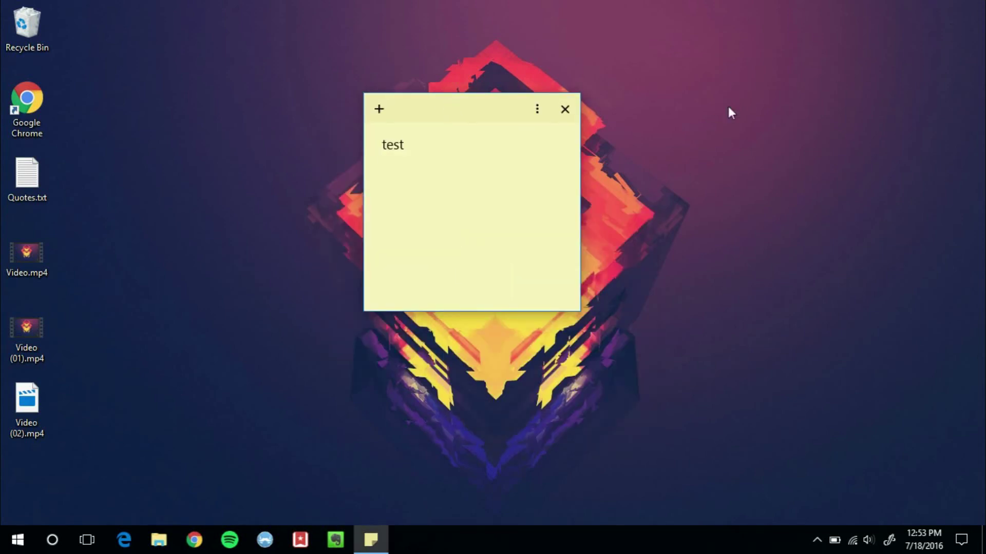
left_click(372, 342)
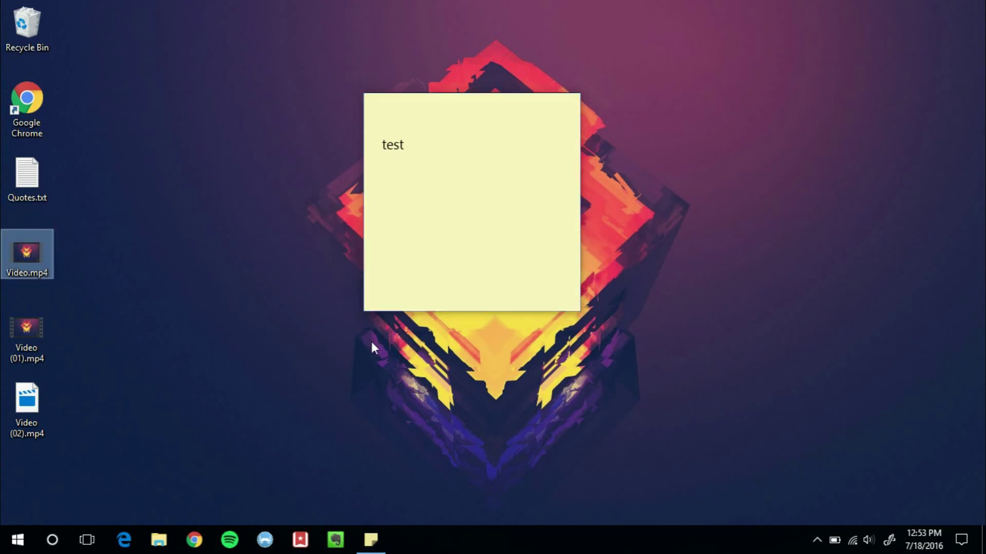
left_click(503, 110)
left_click(564, 109)
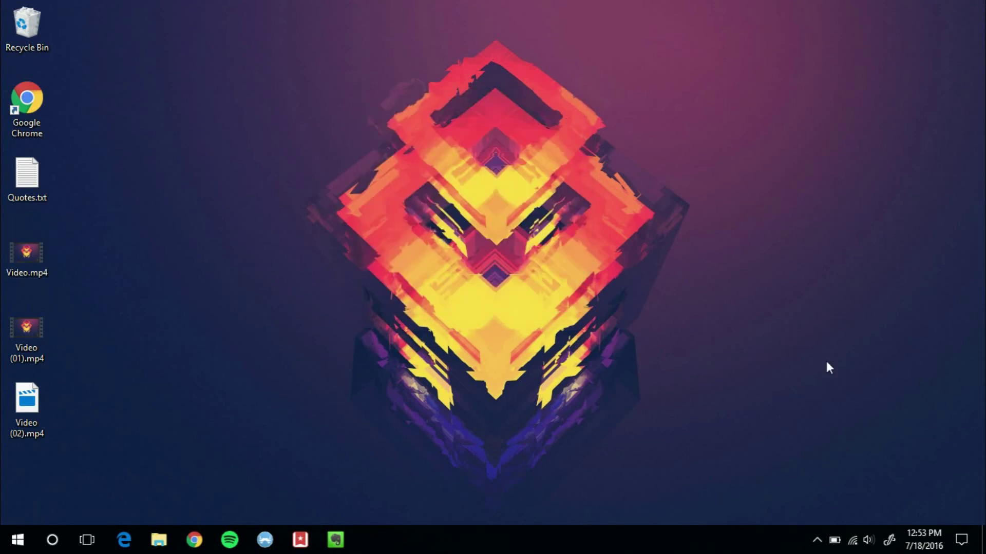
left_click(891, 542)
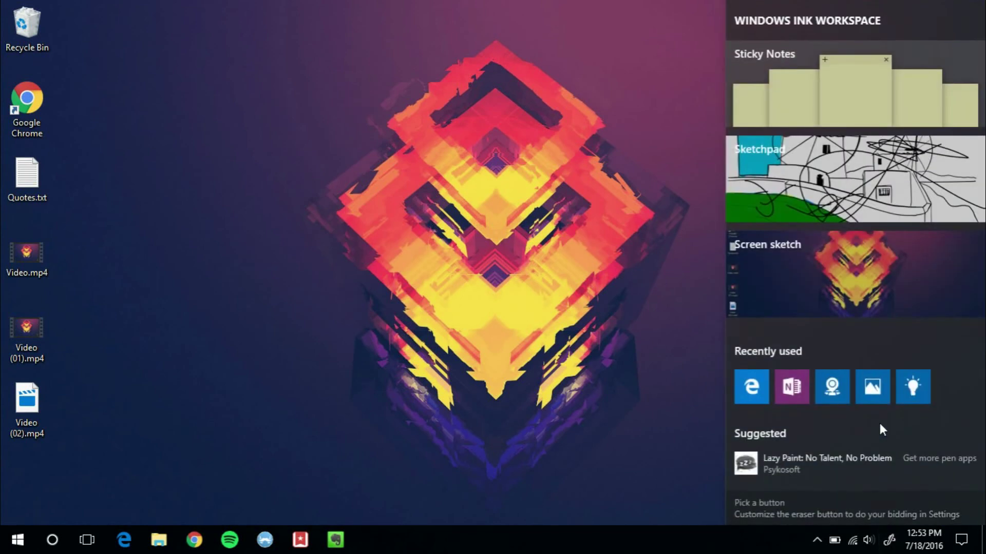
left_click(653, 378)
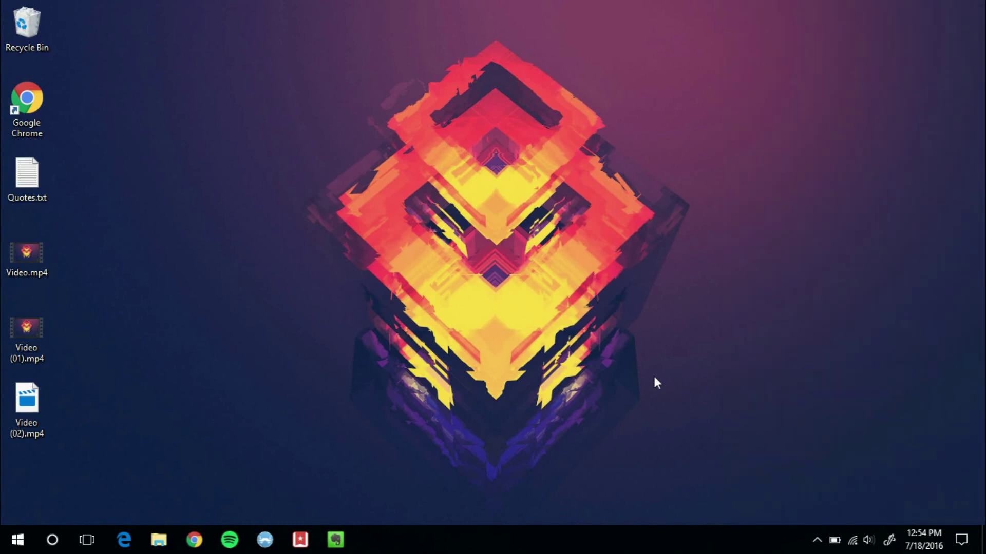
Launch Skype Preview from the Start app list and scroll its notification settings.
left_click(18, 540)
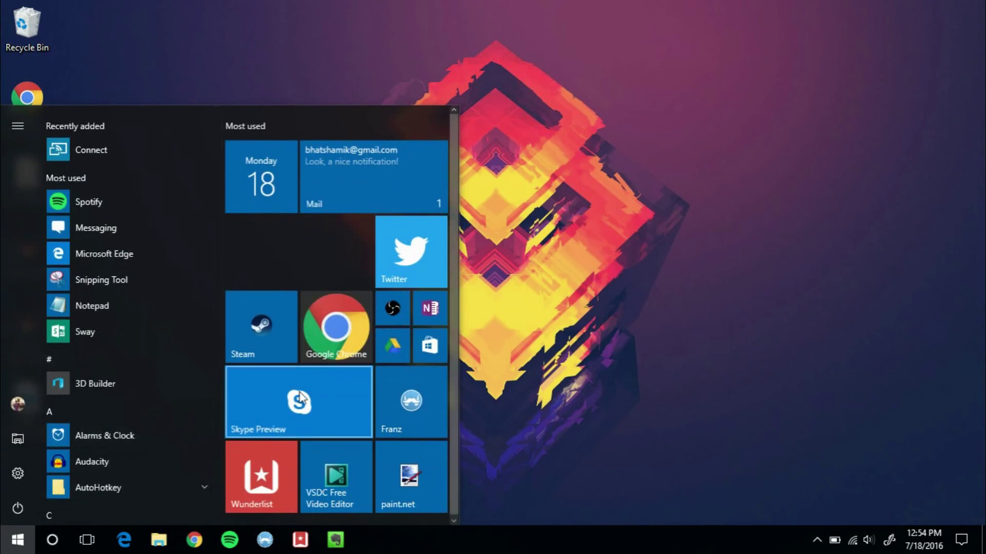
left_click(300, 398)
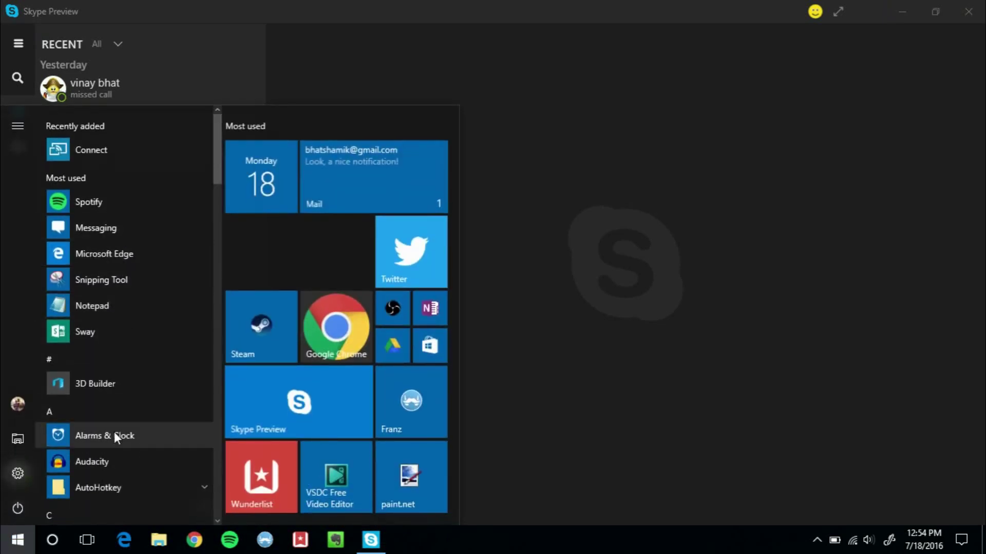
scroll(114, 432, "down", 15)
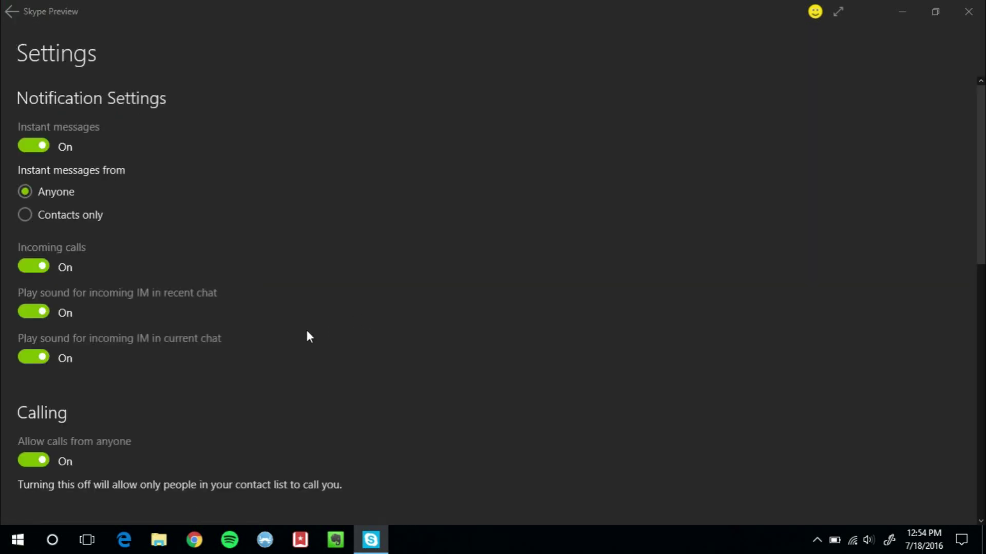
Scroll through Skype Preview's Settings: notifications, calling, privacy, logging and contacts options.
scroll(288, 334, "down", 9)
scroll(288, 334, "up", 3)
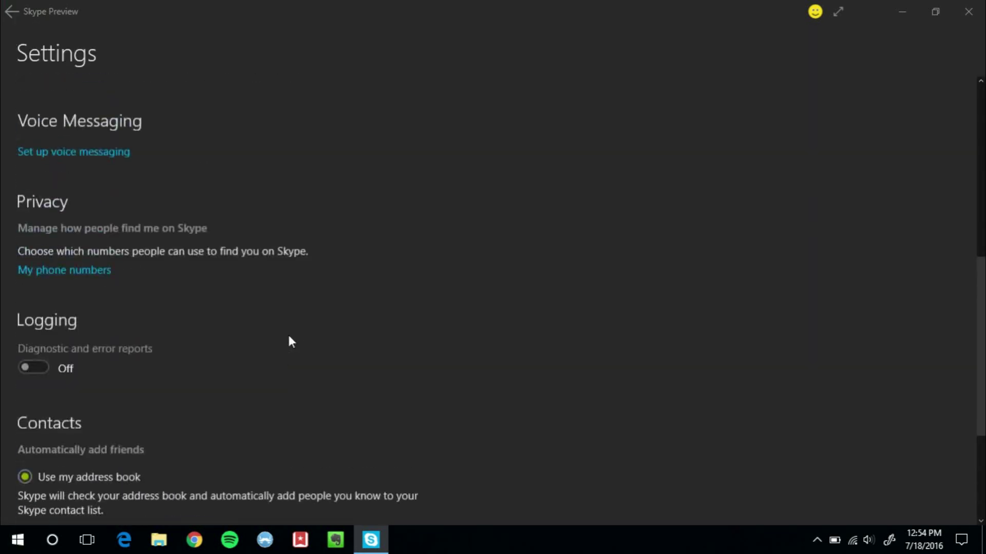